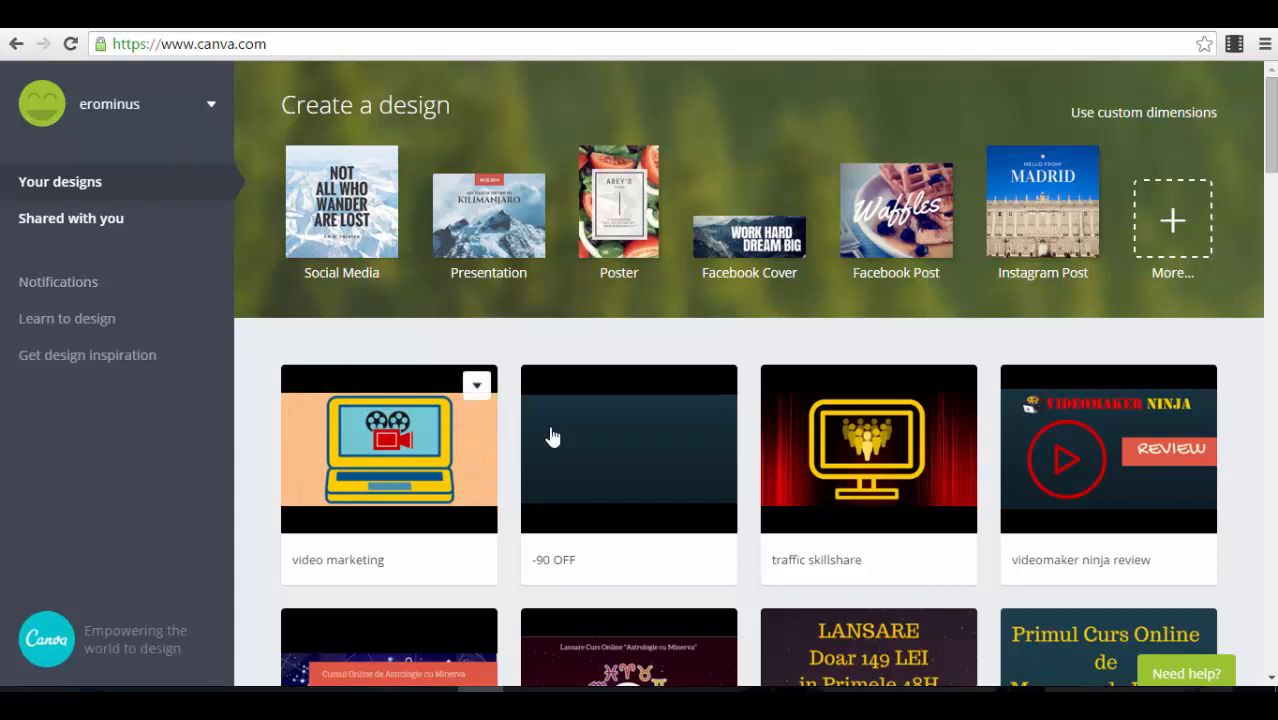
Step: Look through the saved designs on the home page and return to the start of the list
scroll(1110, 440, down, 2)
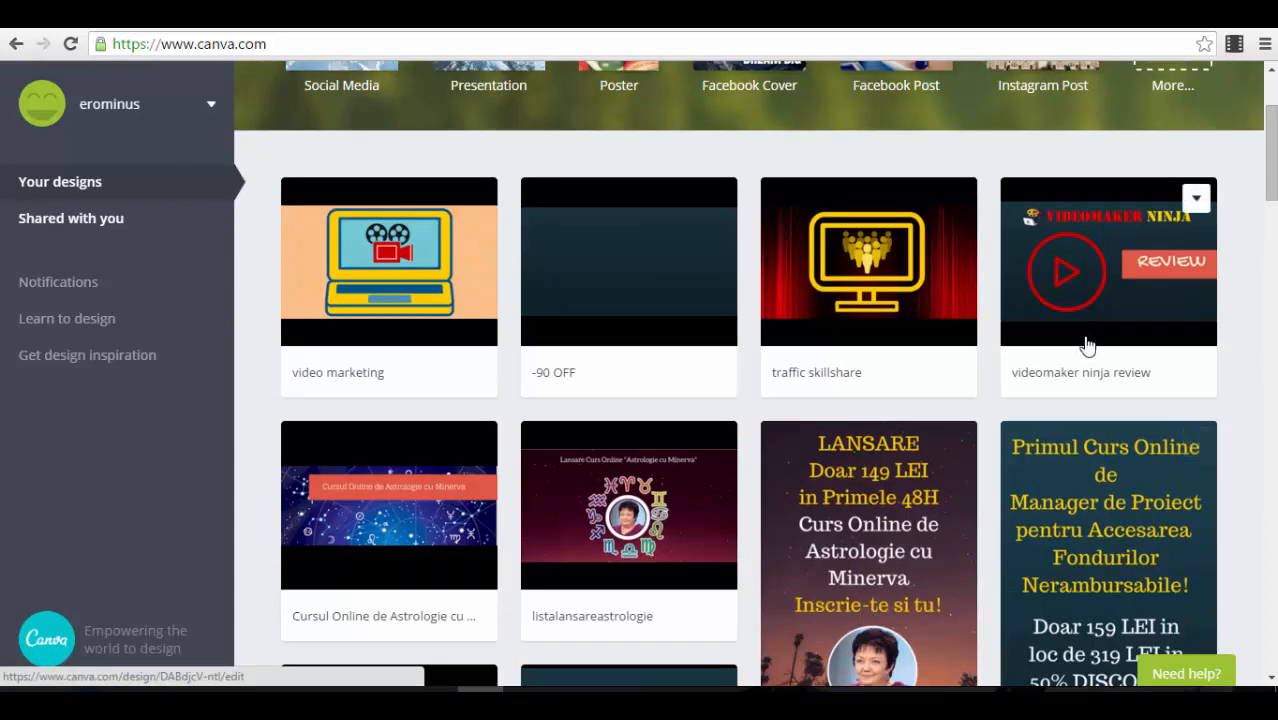
scroll(1085, 268, down, 4)
scroll(1085, 357, down, 15)
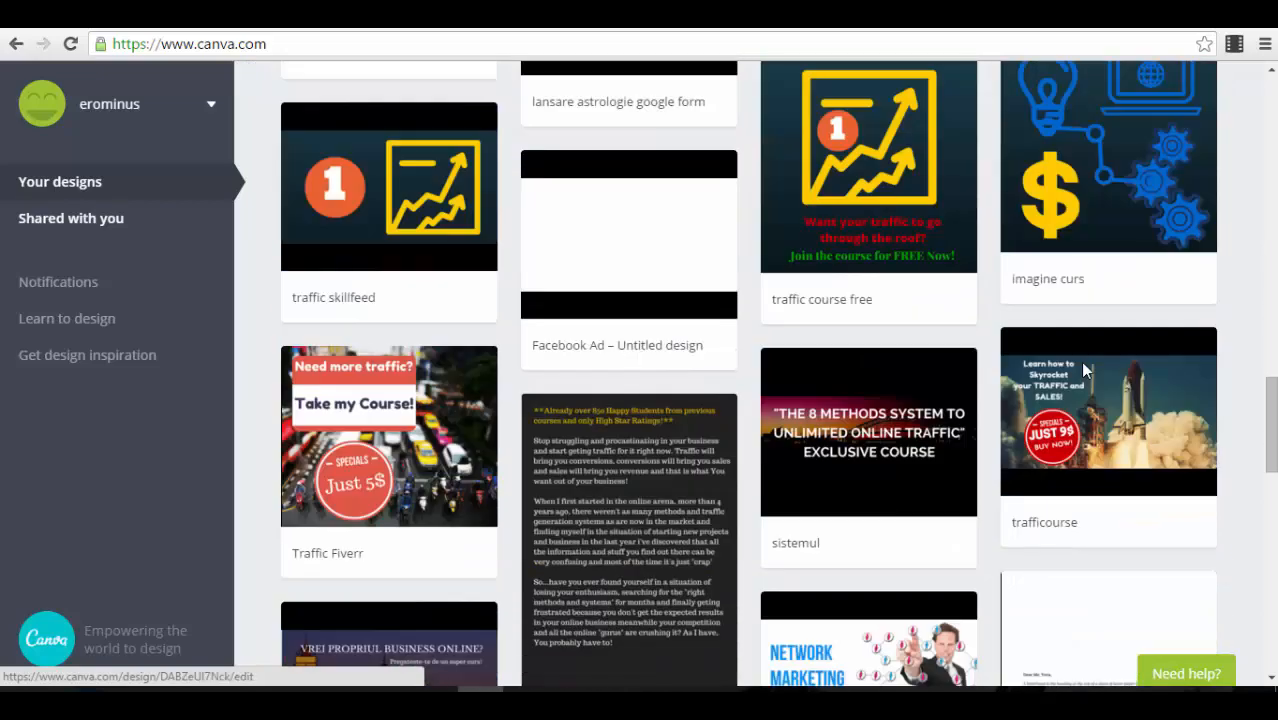
scroll(1163, 427, down, 4)
scroll(1163, 427, up, 10)
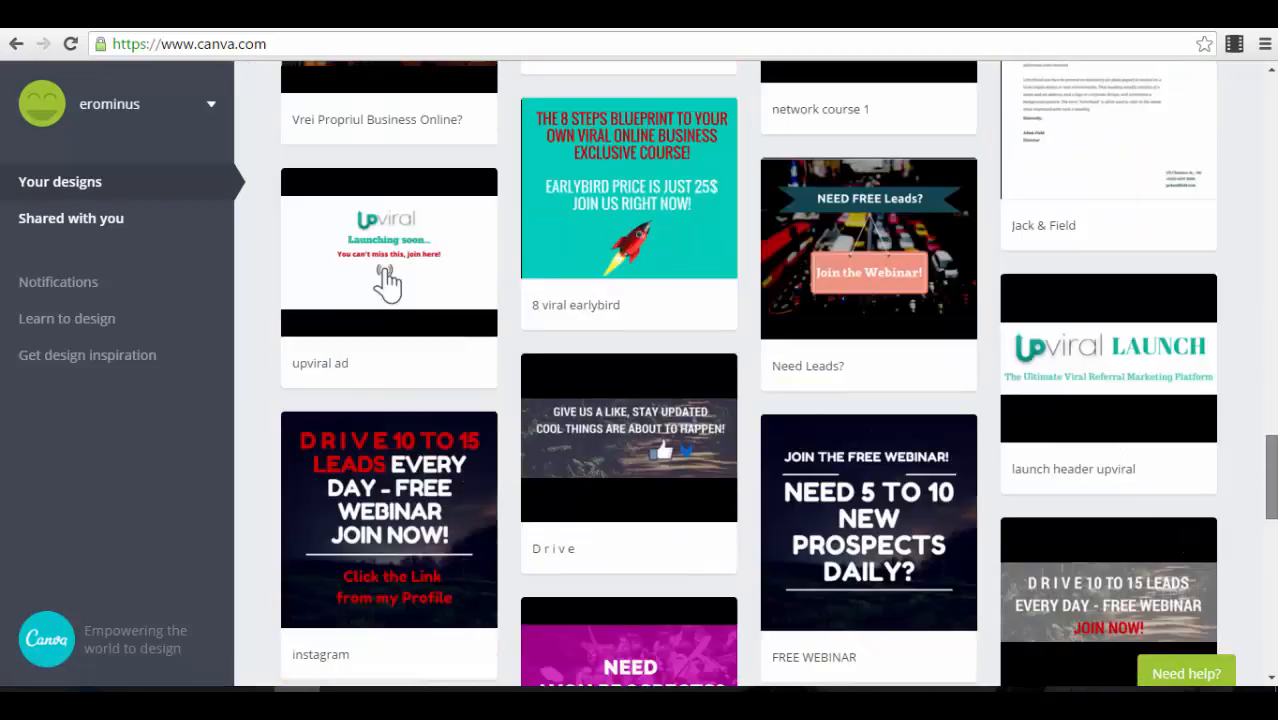
scroll(1228, 224, up, 8)
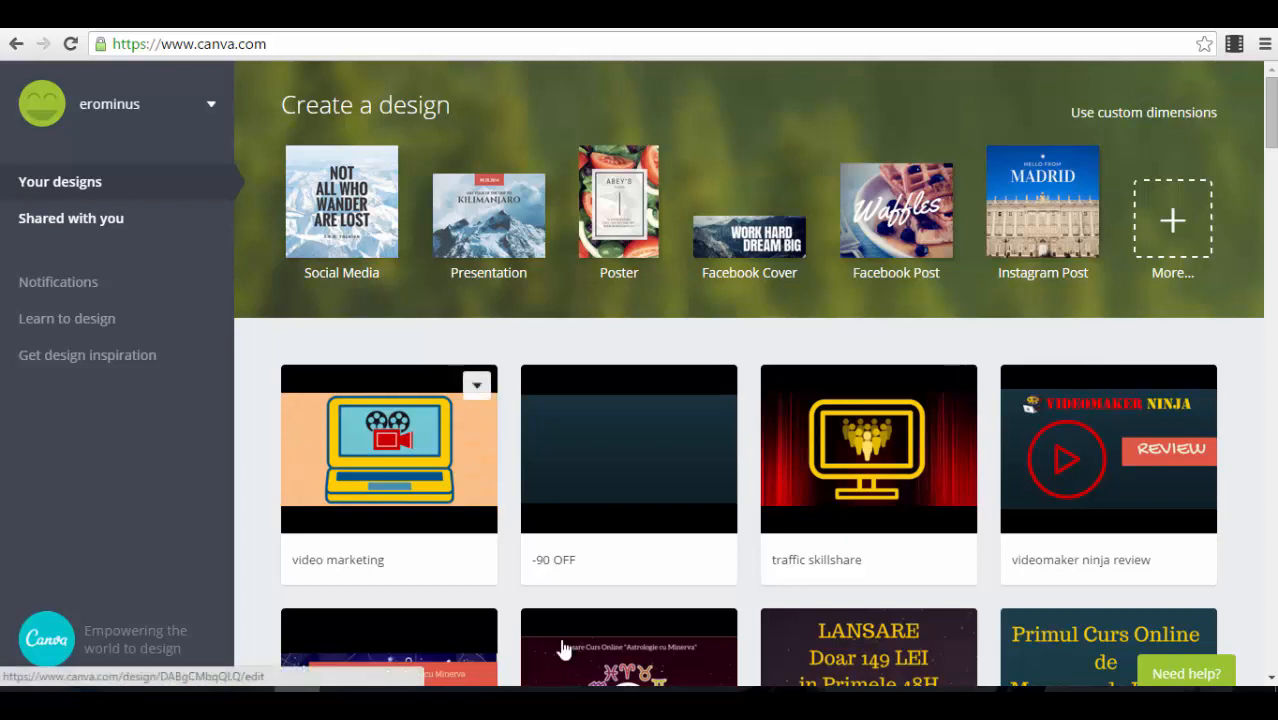
click(478, 387)
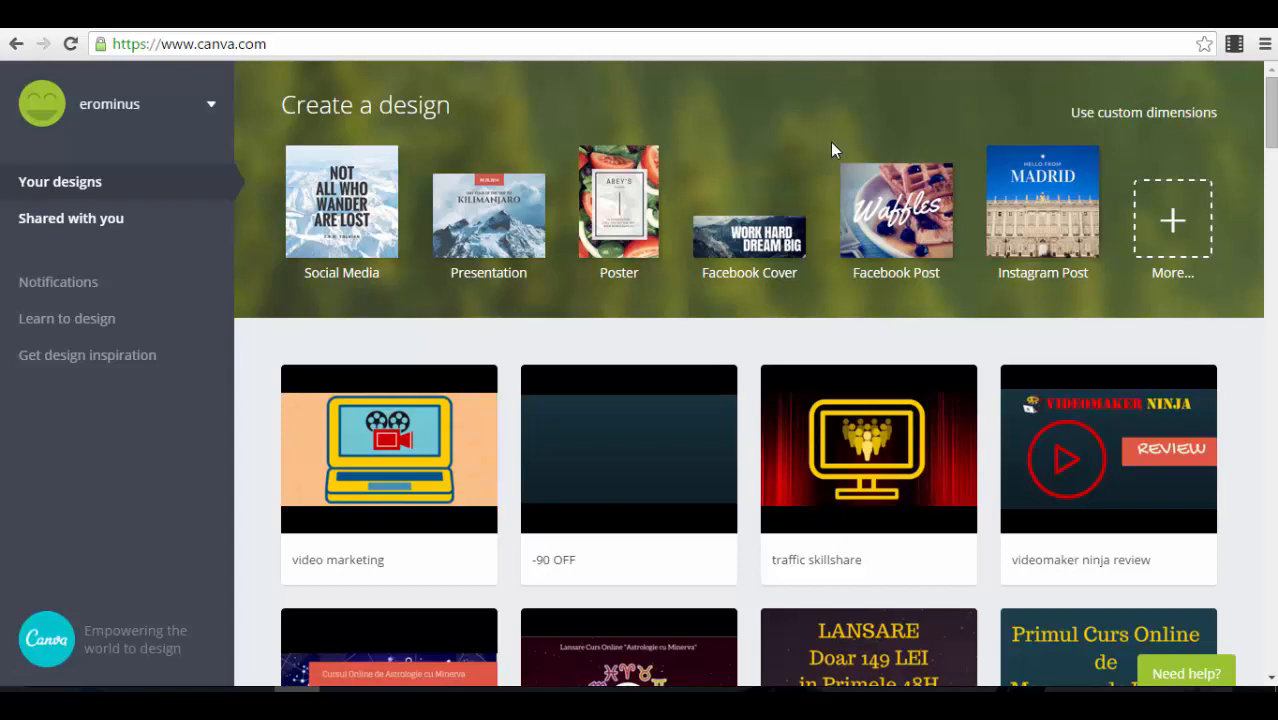
Step: Show the full range of design types and create a new Facebook Ad design from the Ads category
click(1174, 222)
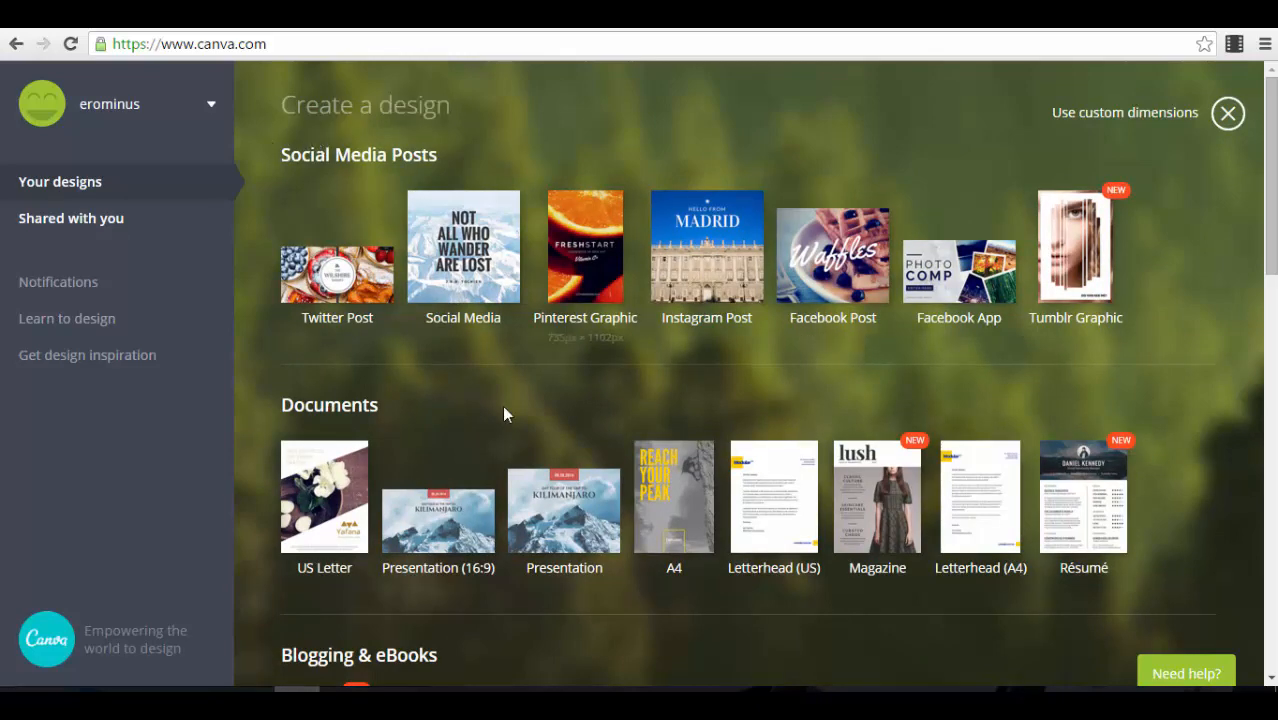
scroll(505, 410, down, 3)
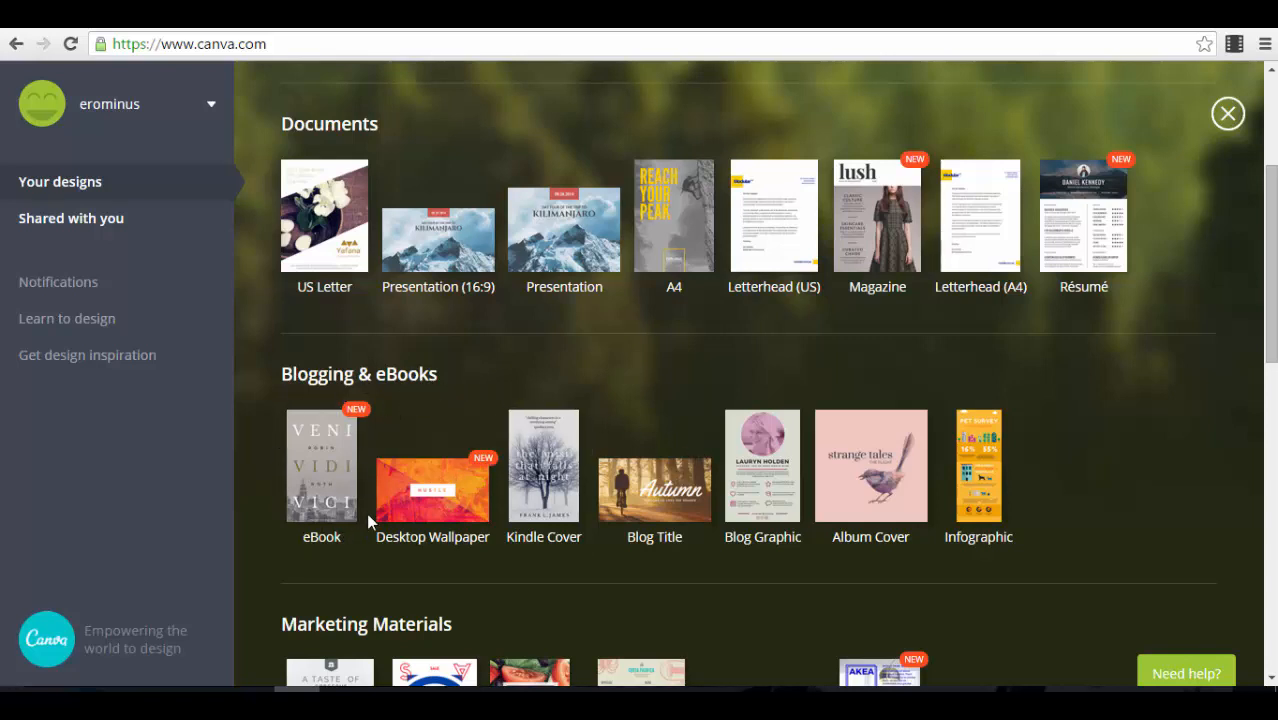
scroll(325, 515, down, 2)
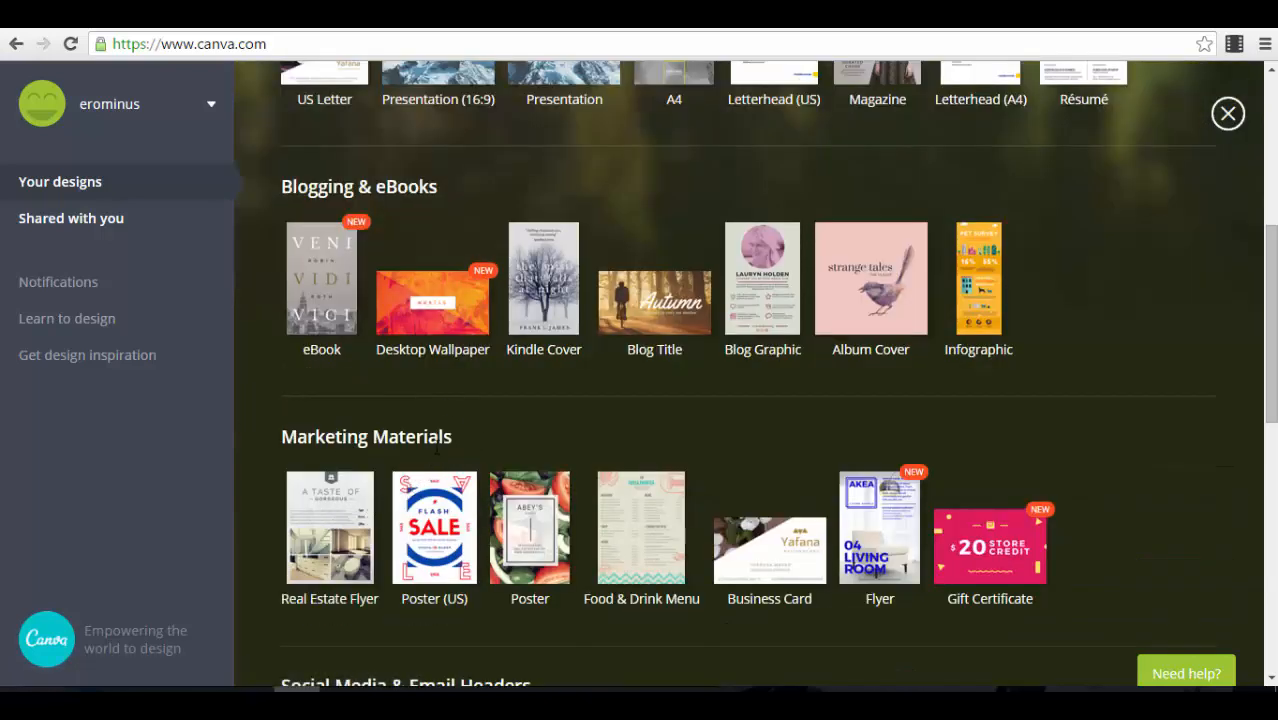
scroll(437, 448, down, 2)
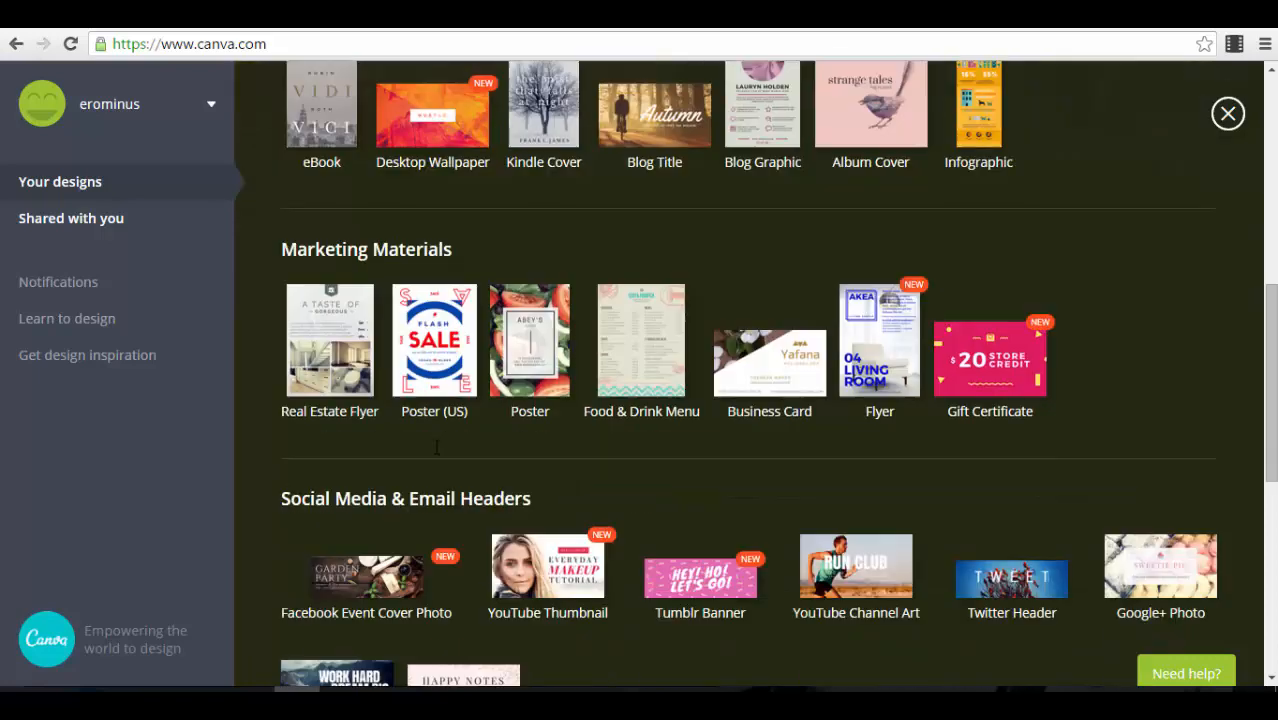
scroll(488, 440, down, 1)
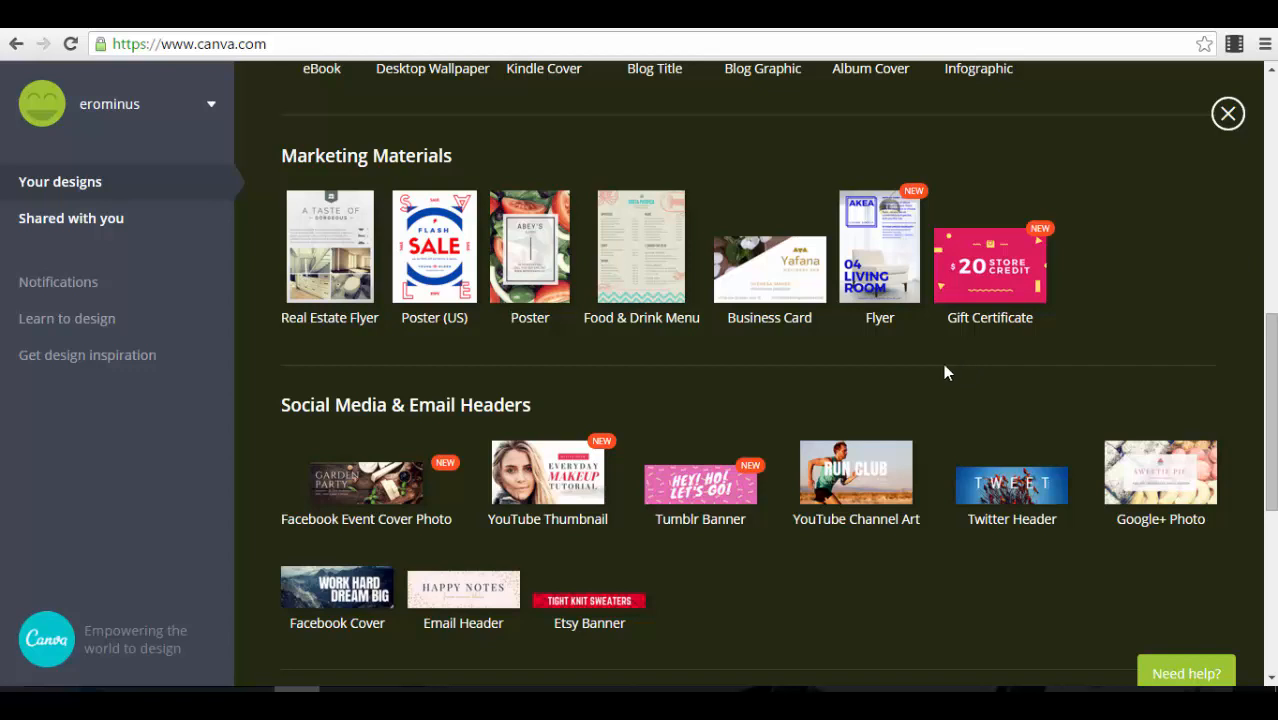
scroll(950, 365, down, 3)
scroll(953, 380, down, 2)
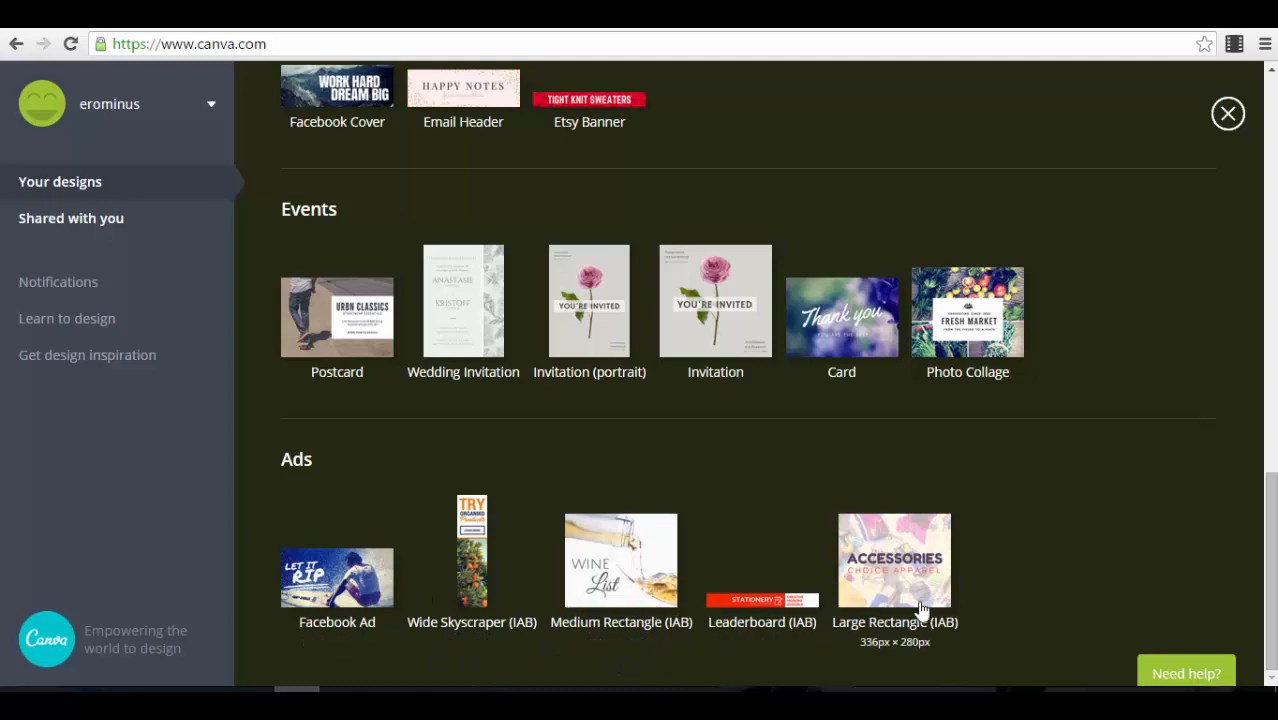
click(337, 585)
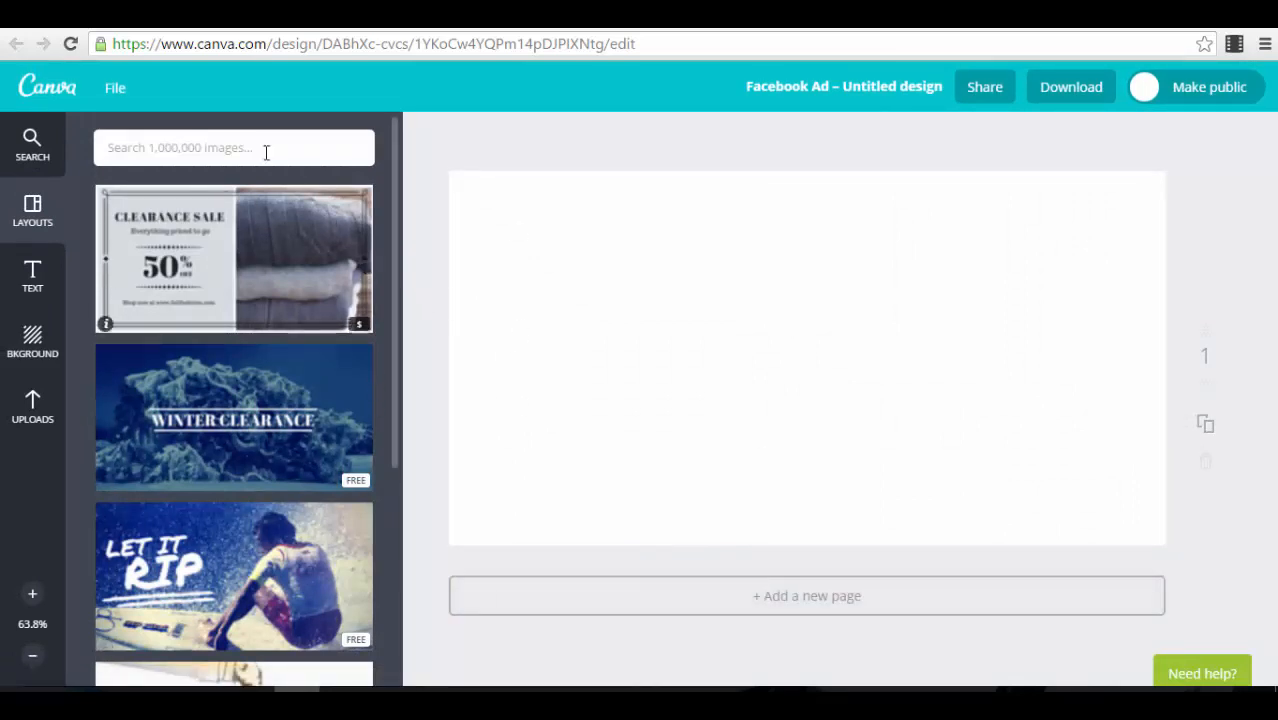
Step: Find the free Wine List layout among the Facebook Ad layouts and apply it to the blank page
click(40, 230)
scroll(358, 332, down, 1)
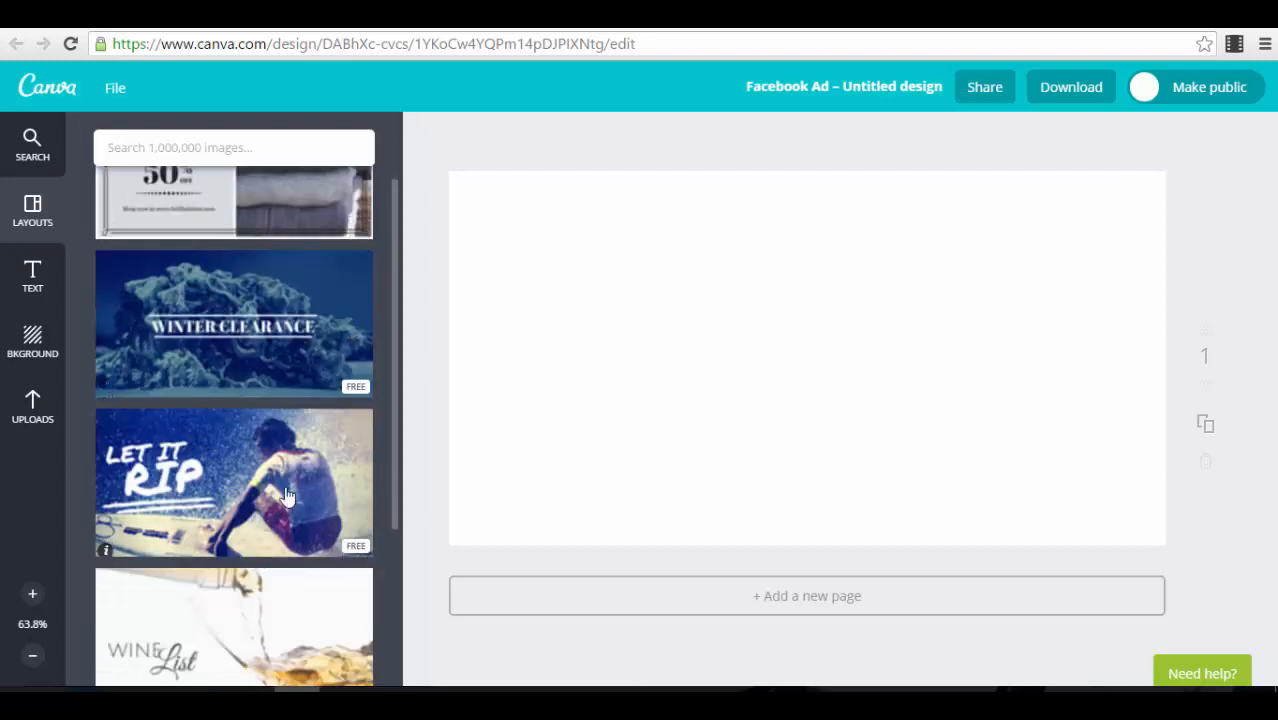
scroll(287, 496, down, 2)
scroll(339, 437, down, 1)
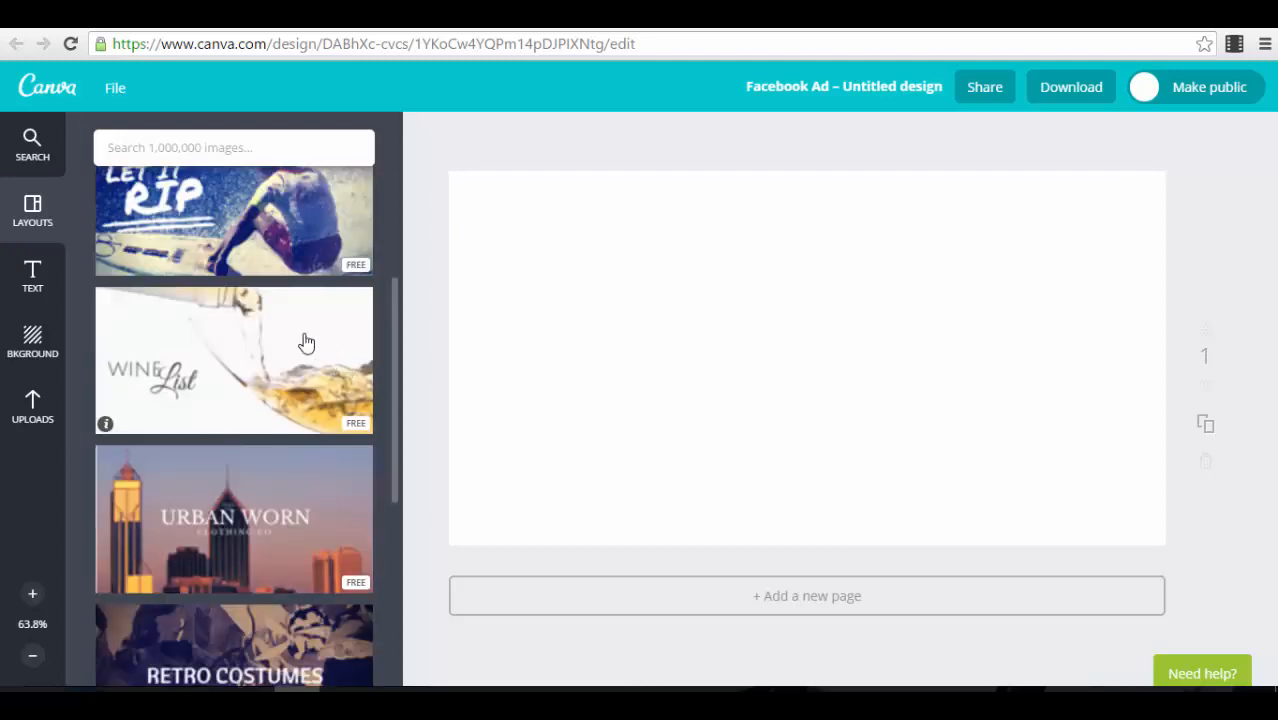
scroll(257, 352, down, 1)
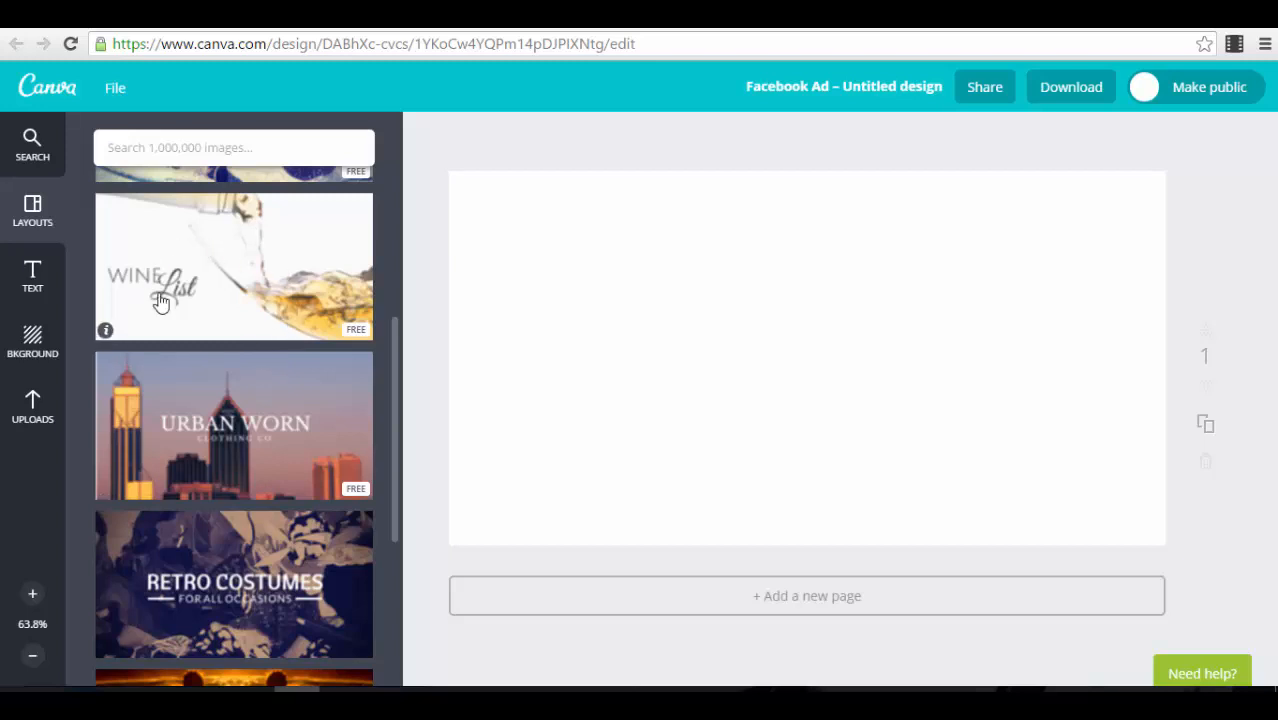
click(330, 306)
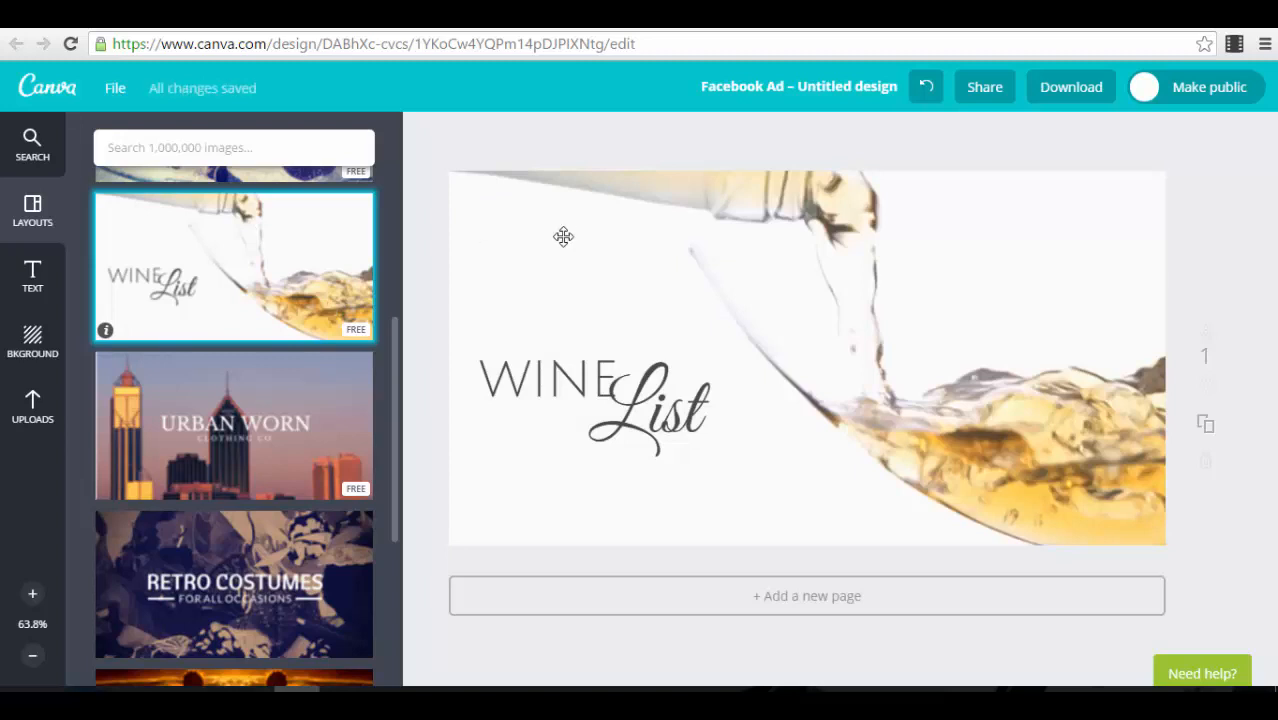
Step: Examine the formatting options for the WINE text, including alignment, spacing and transparency, and those for the List text
click(552, 379)
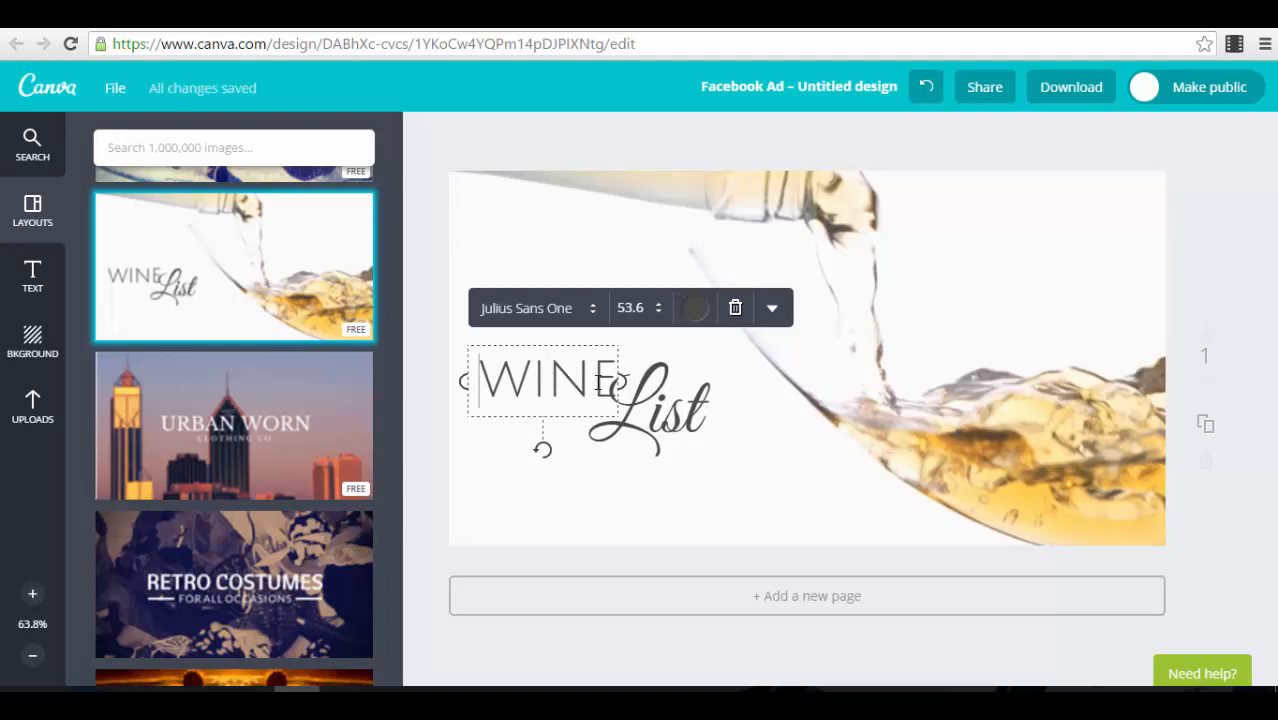
drag(480, 386, 618, 382)
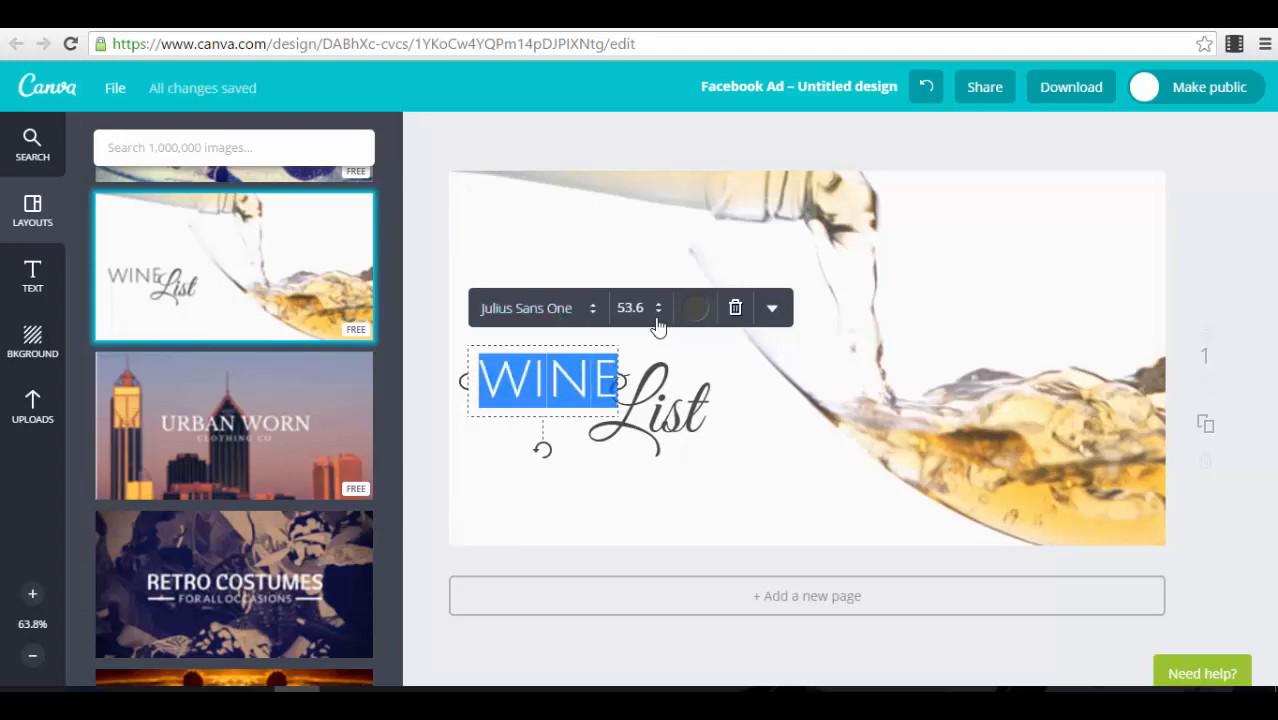
click(771, 309)
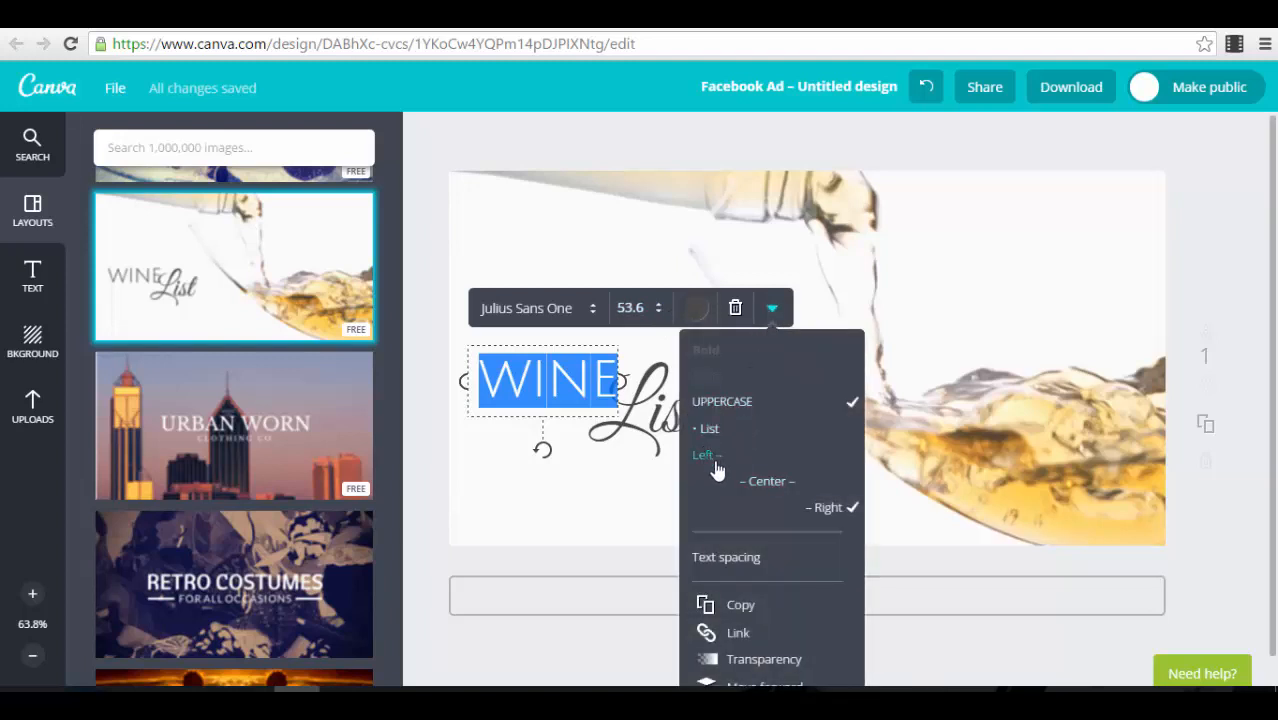
scroll(815, 530, down, 1)
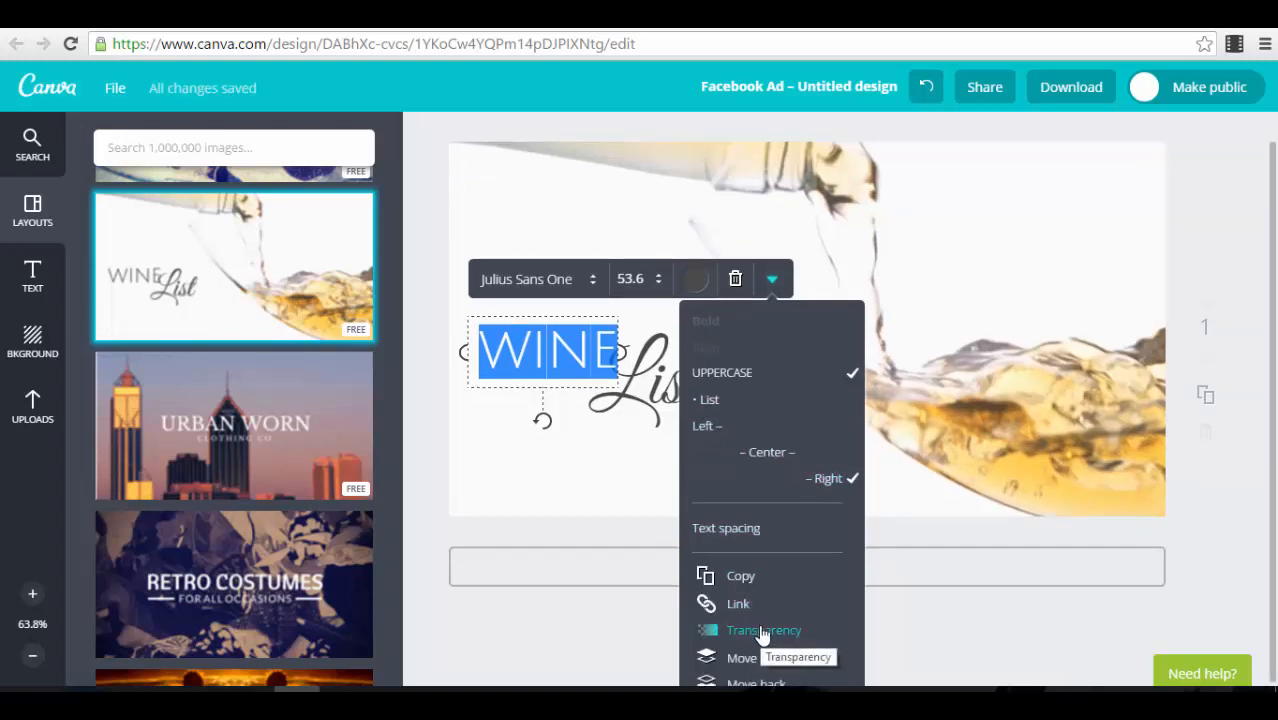
click(640, 404)
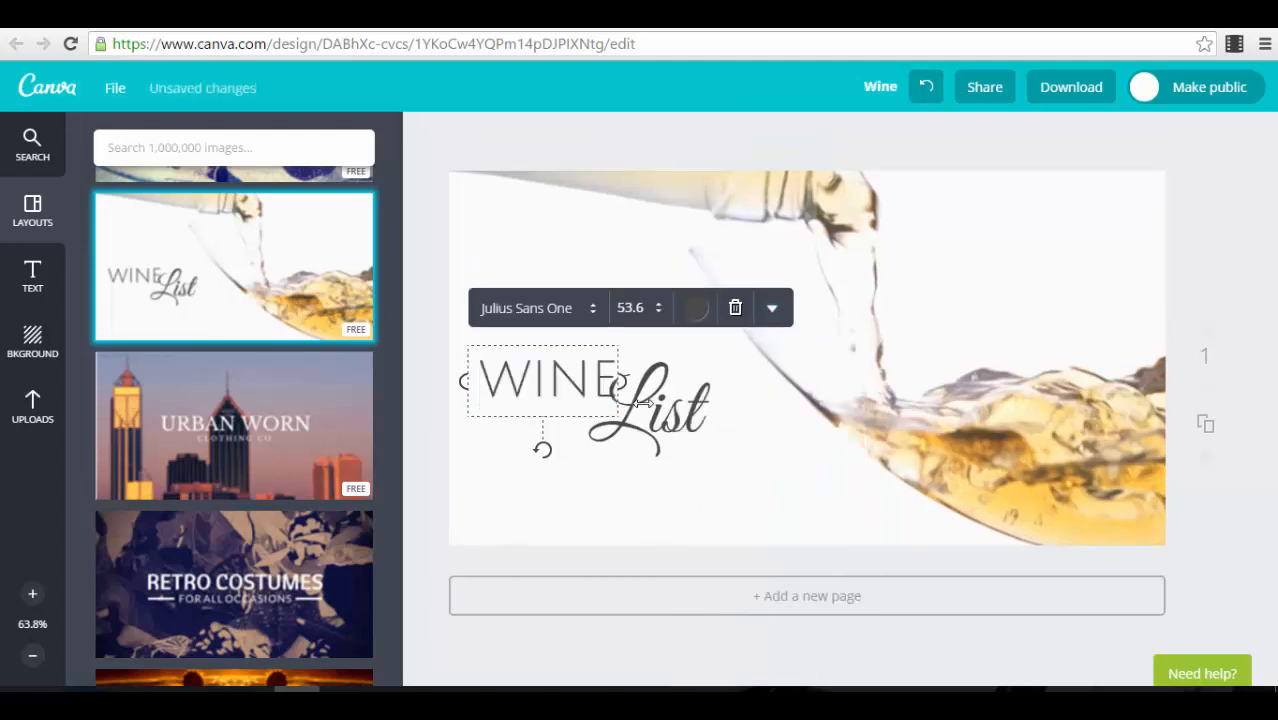
click(679, 424)
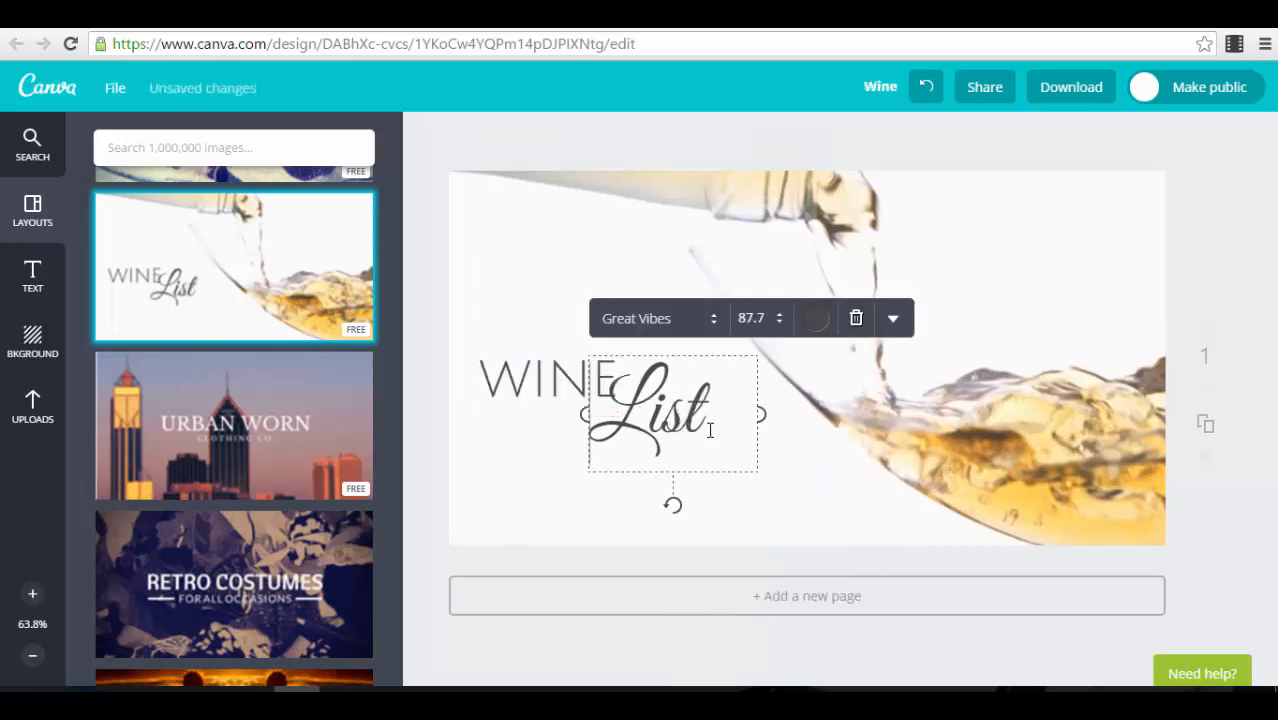
Step: Apply the Retro filter to the wine glass background image
click(812, 502)
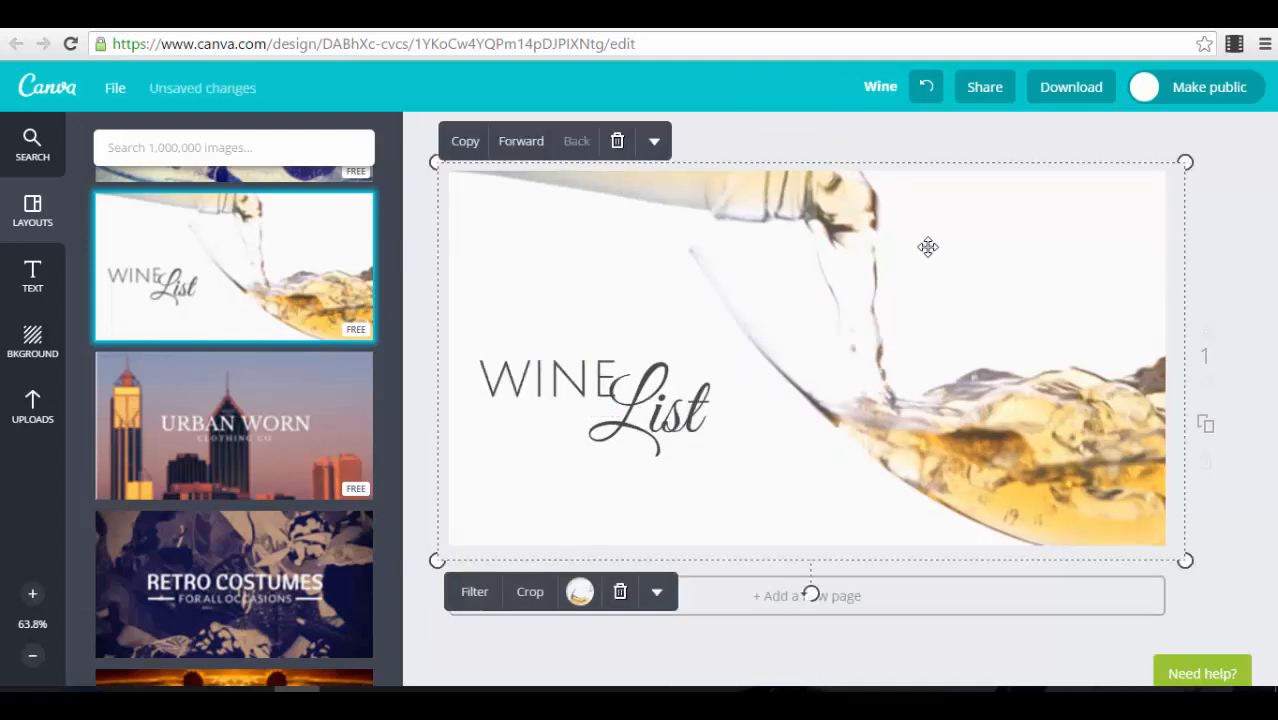
click(476, 594)
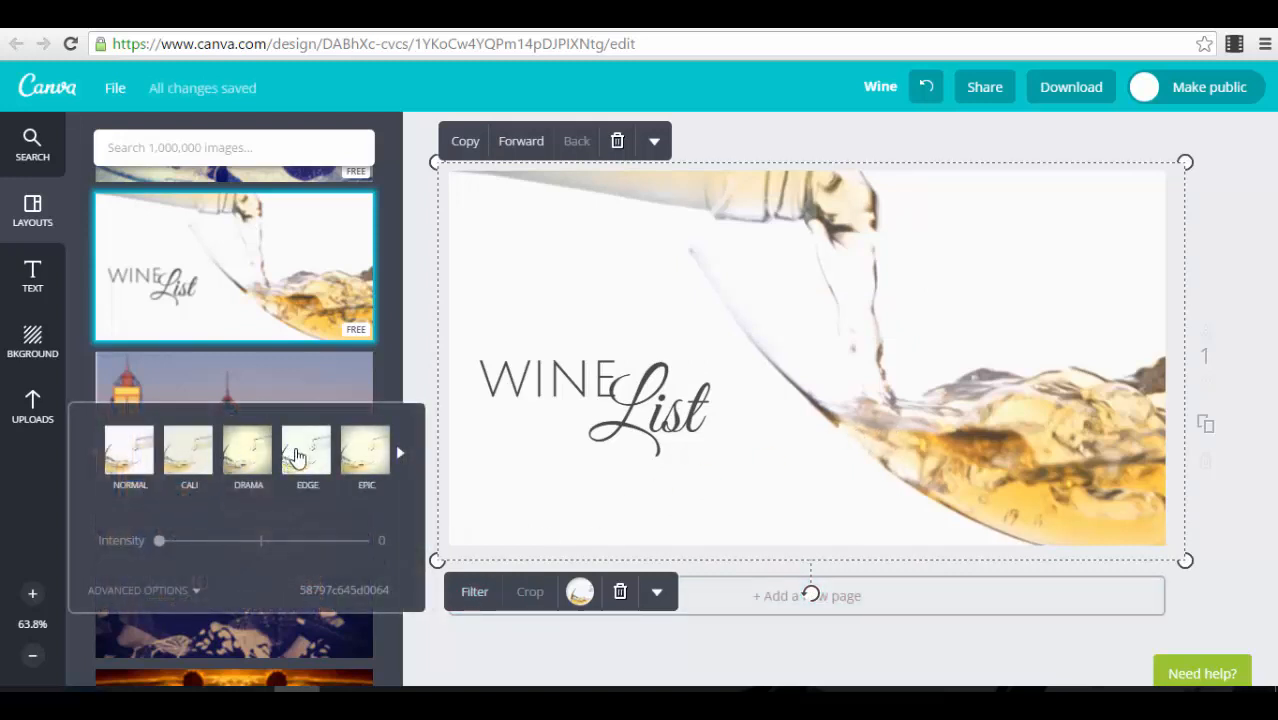
click(400, 455)
click(400, 455)
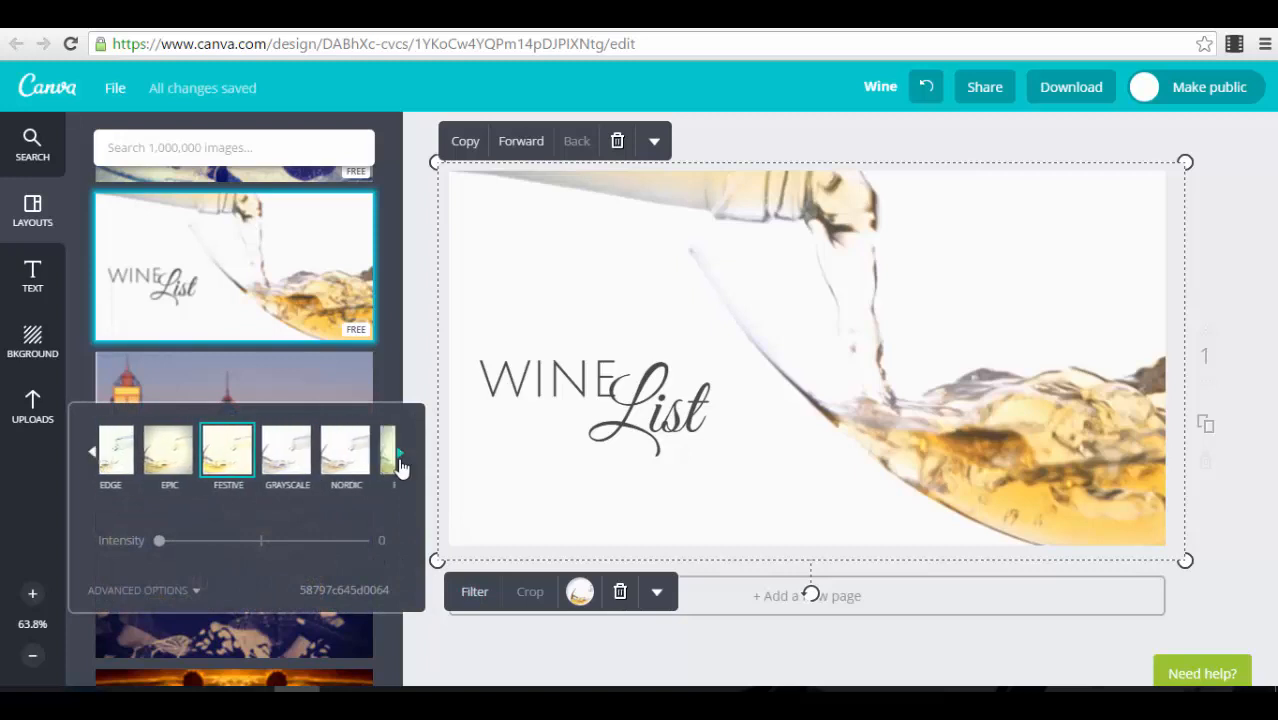
click(250, 455)
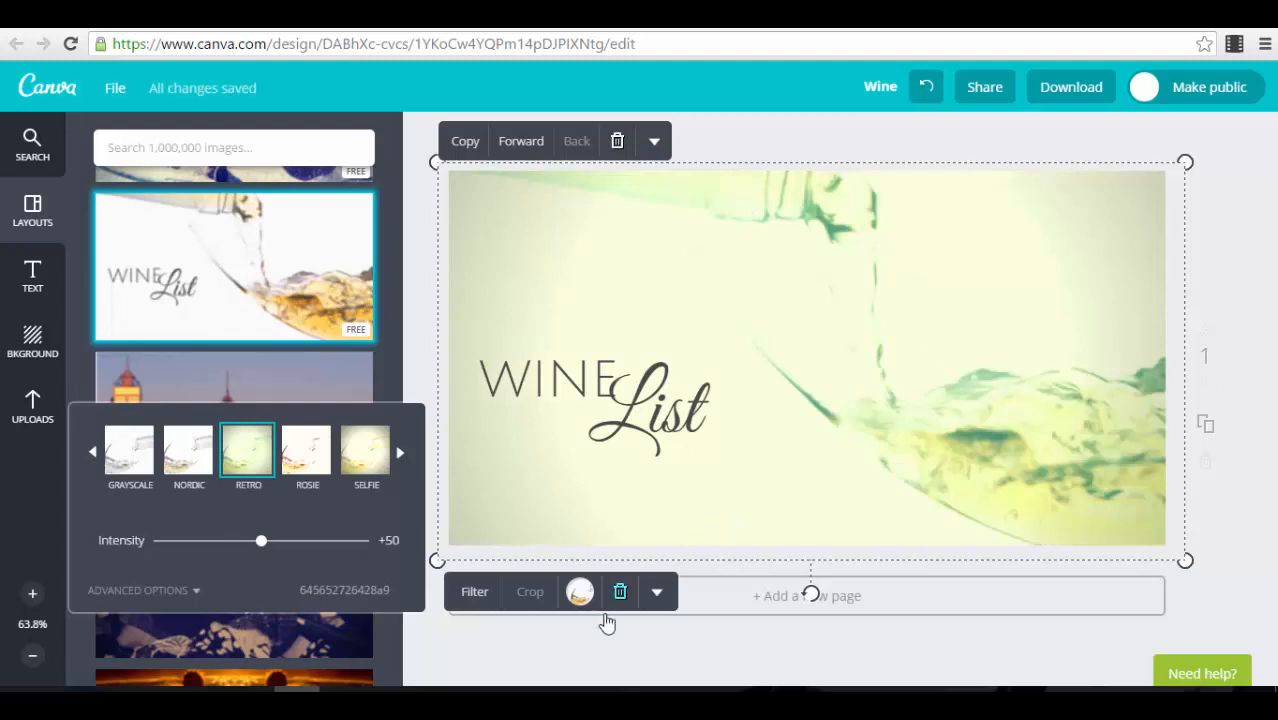
Step: In the advanced filter options for the background image, set Vignette to +93 and Blur to +22
click(205, 588)
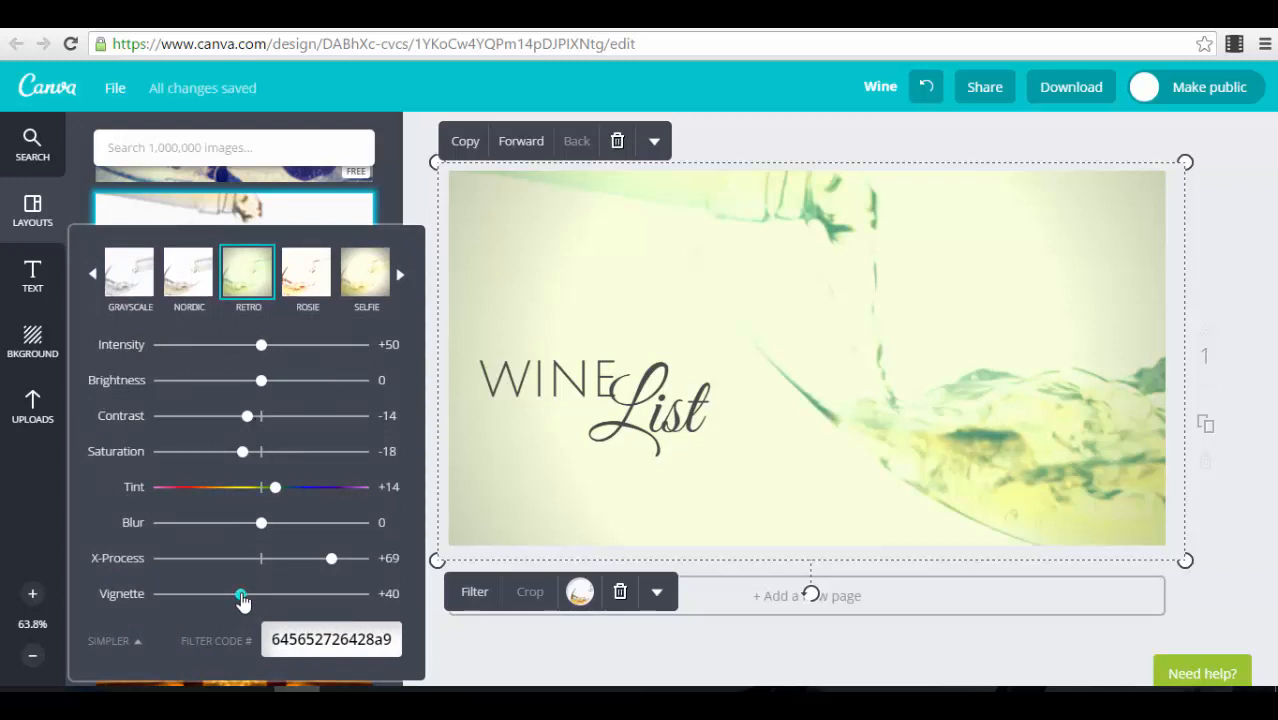
drag(288, 597, 350, 605)
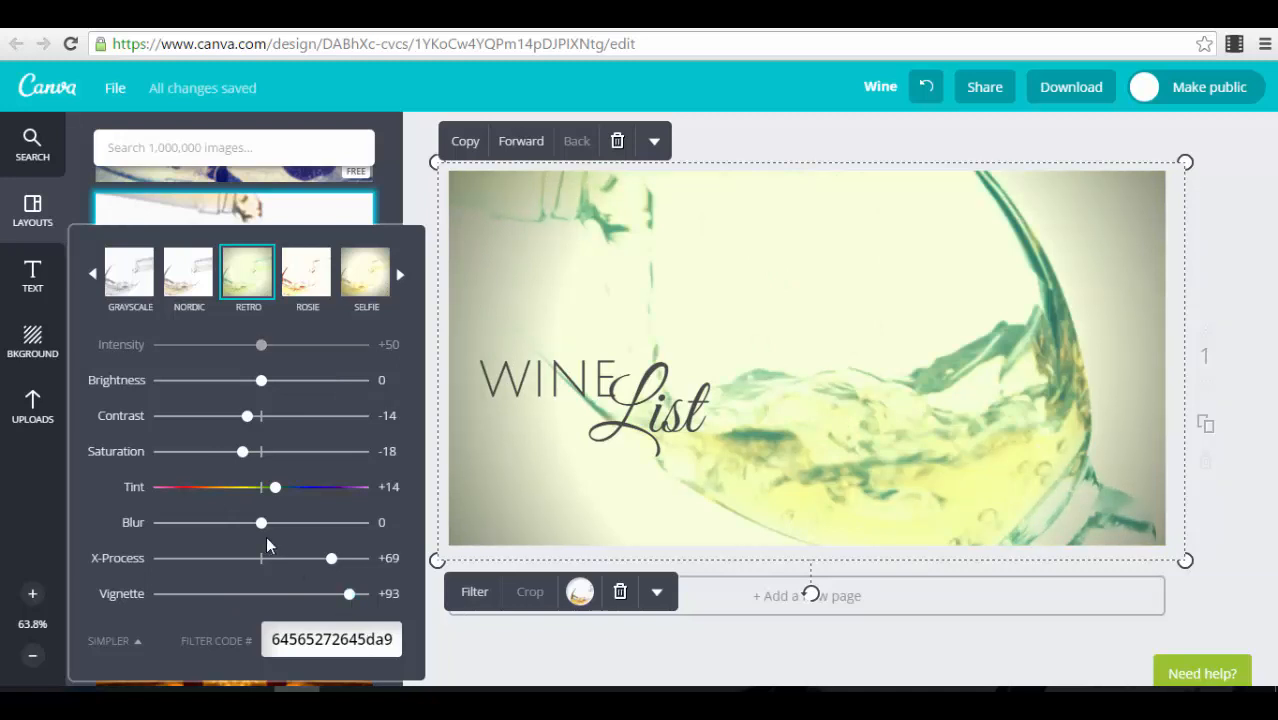
mouse_move(283, 537)
mouse_down()
mouse_move(316, 537)
mouse_move(285, 539)
mouse_up()
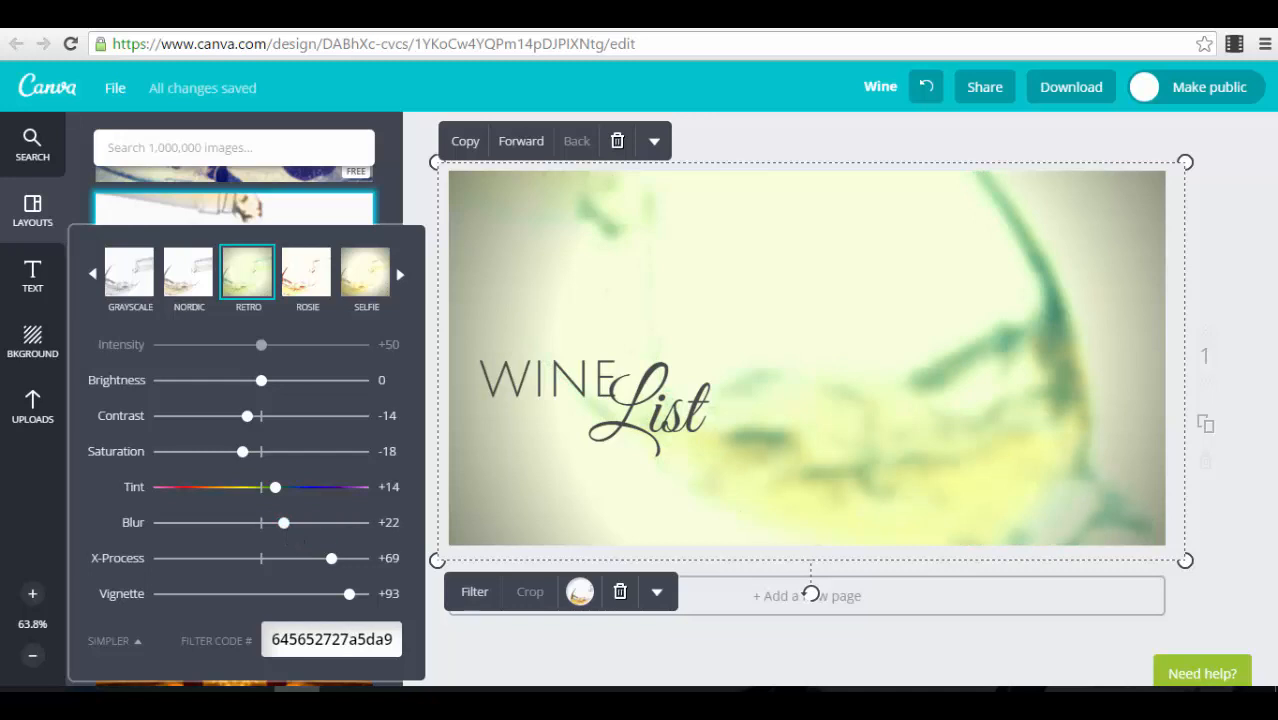
click(1262, 460)
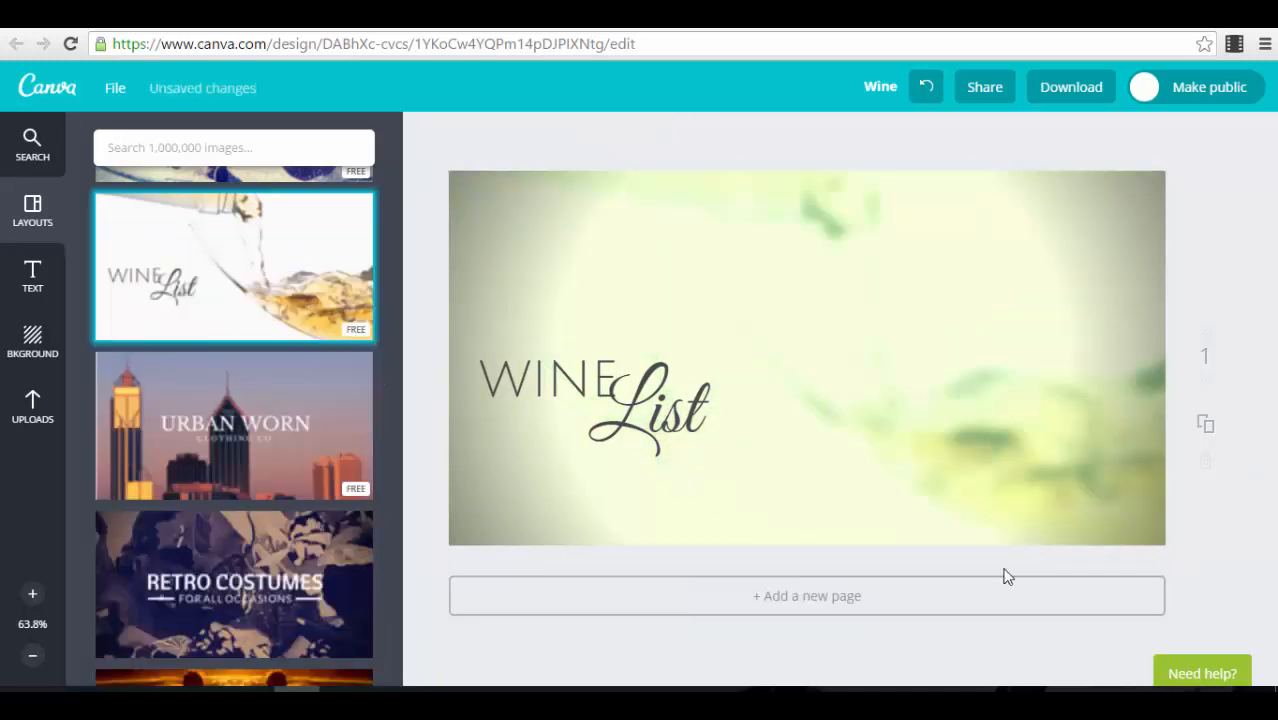
Step: Examine the flip and colour options available for the background image, including the custom colour wheel
click(919, 374)
click(657, 592)
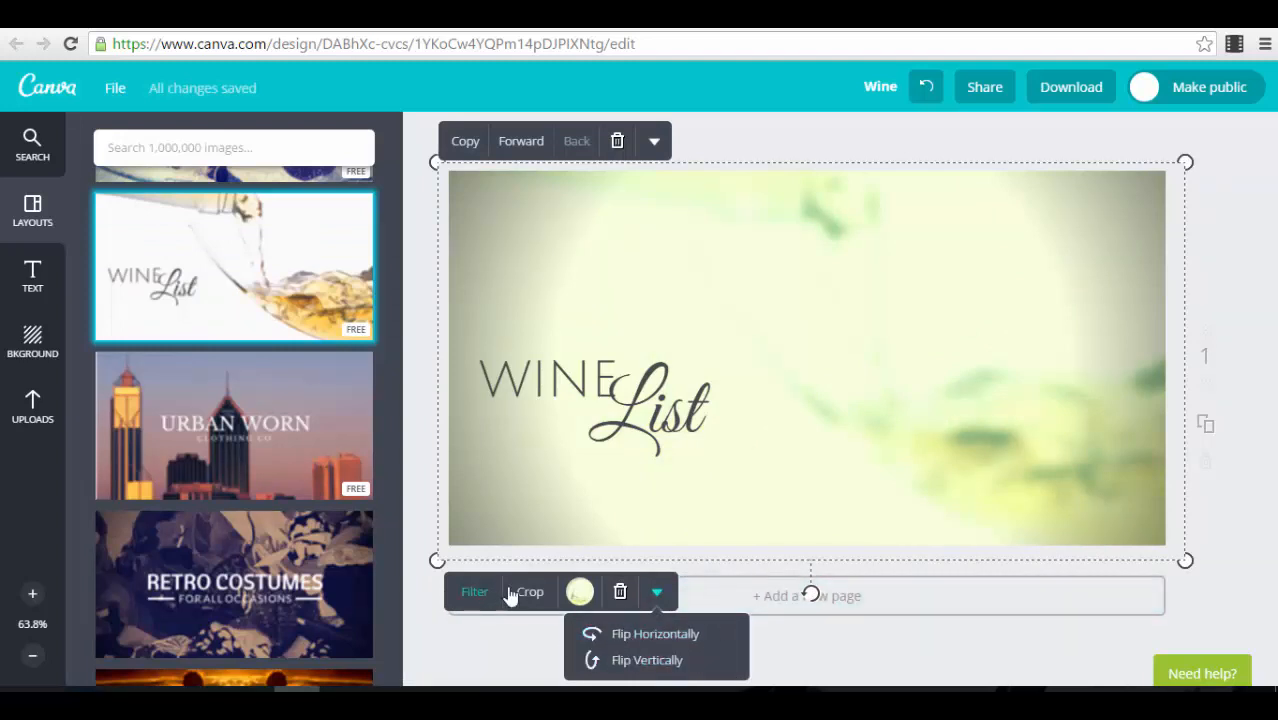
click(580, 592)
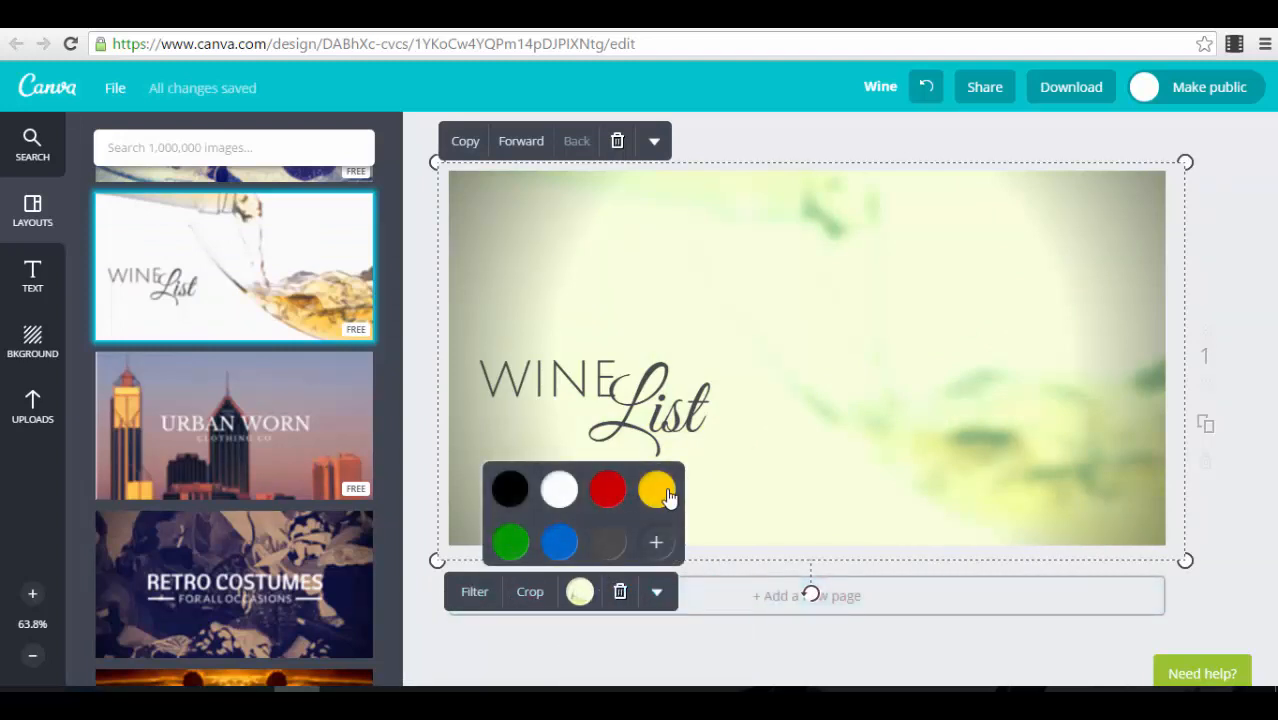
click(666, 549)
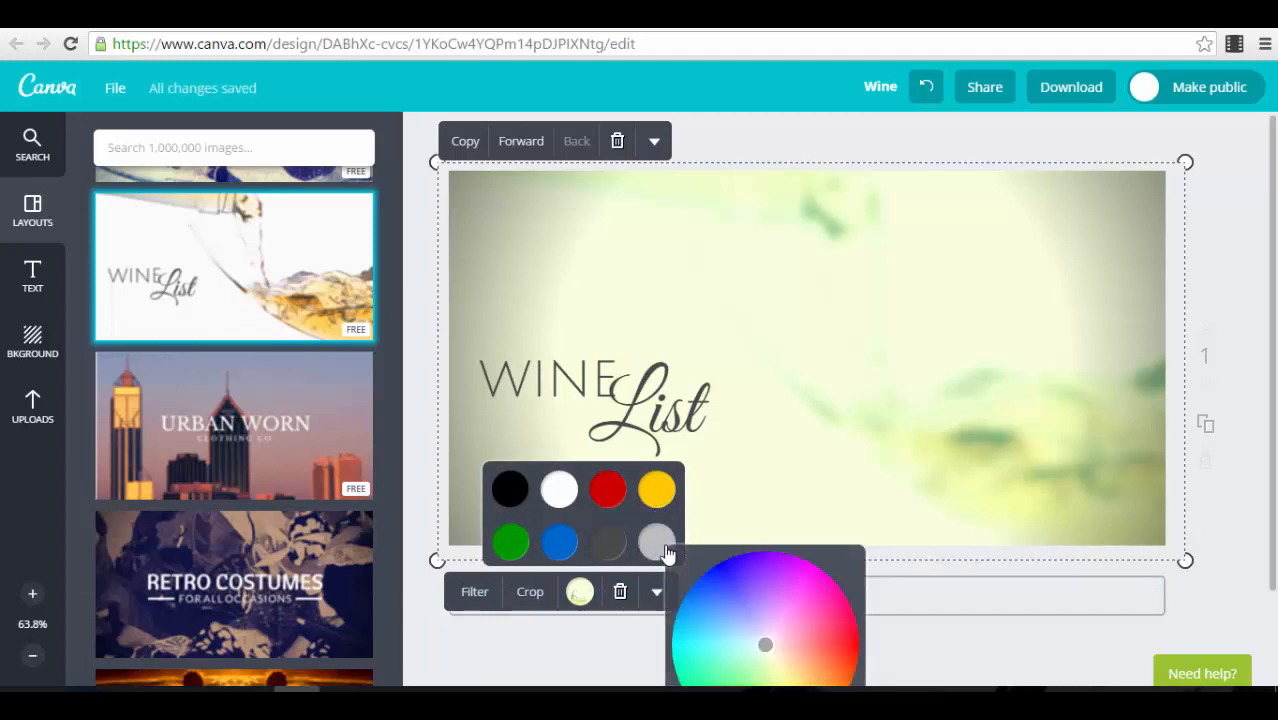
click(1252, 545)
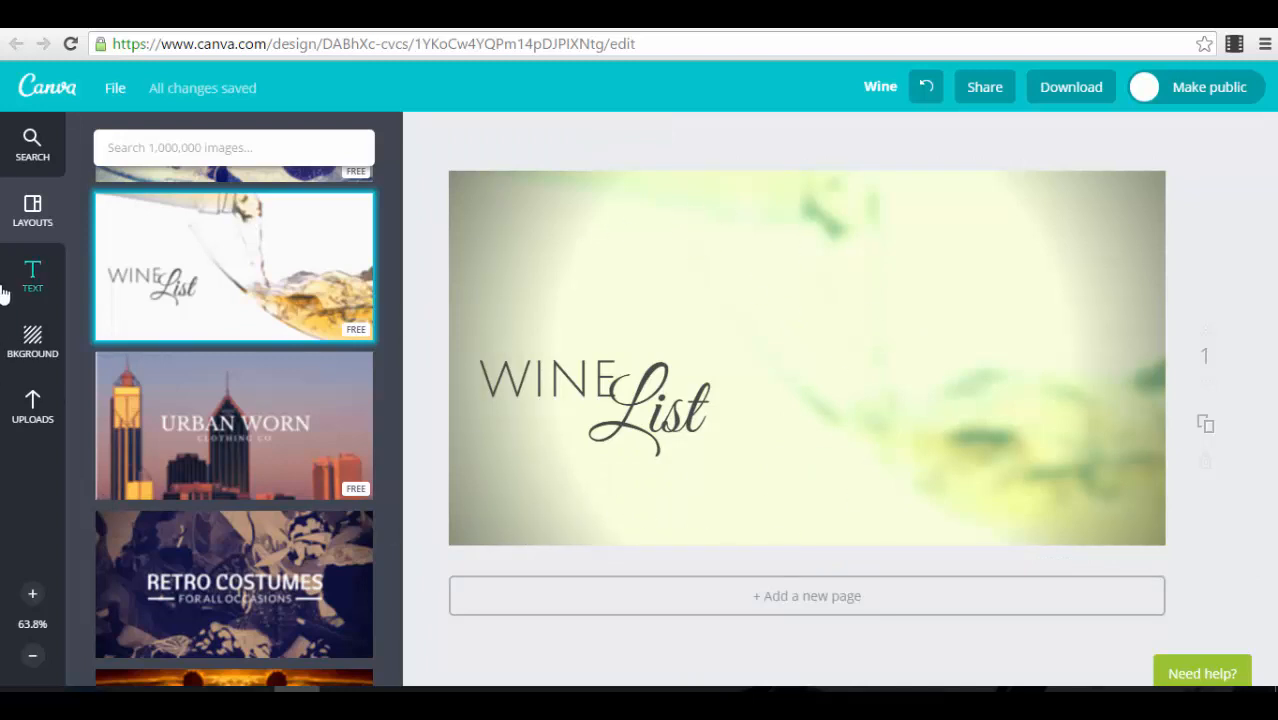
Step: Examine the background colours, free patterns and paid photo backgrounds available for the design
click(30, 344)
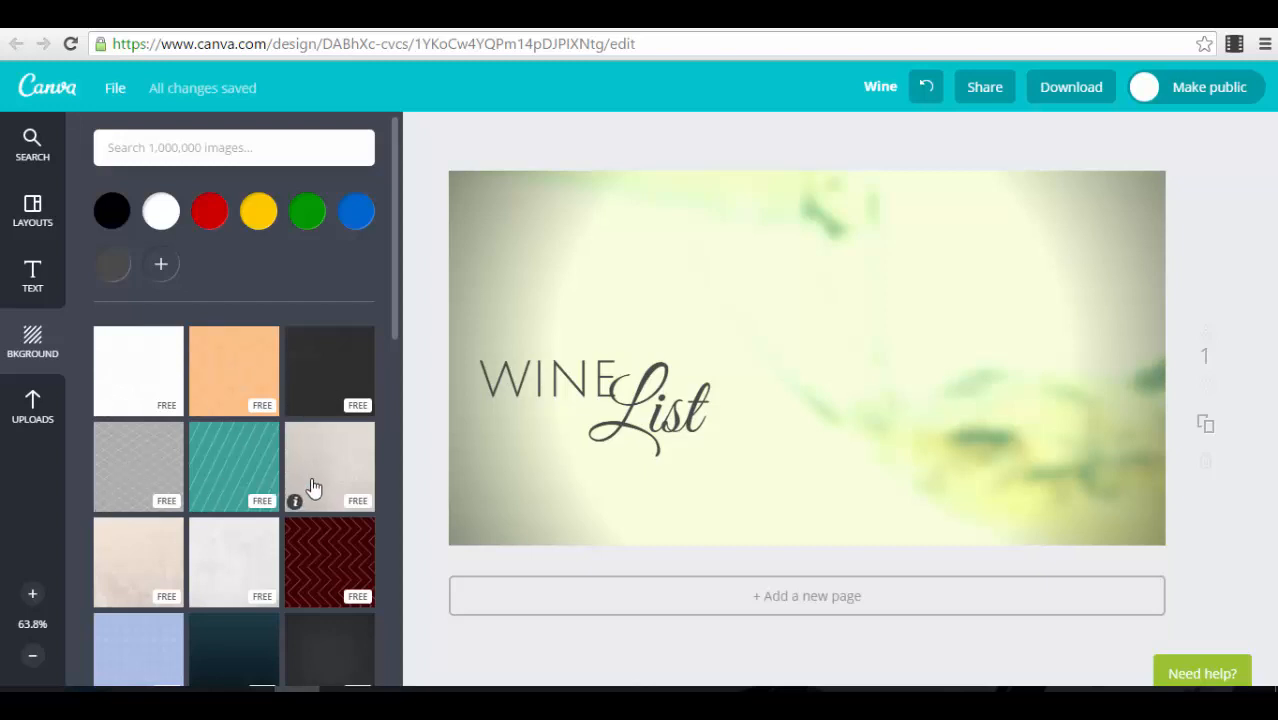
scroll(300, 470, down, 3)
scroll(215, 320, up, 3)
scroll(258, 550, down, 6)
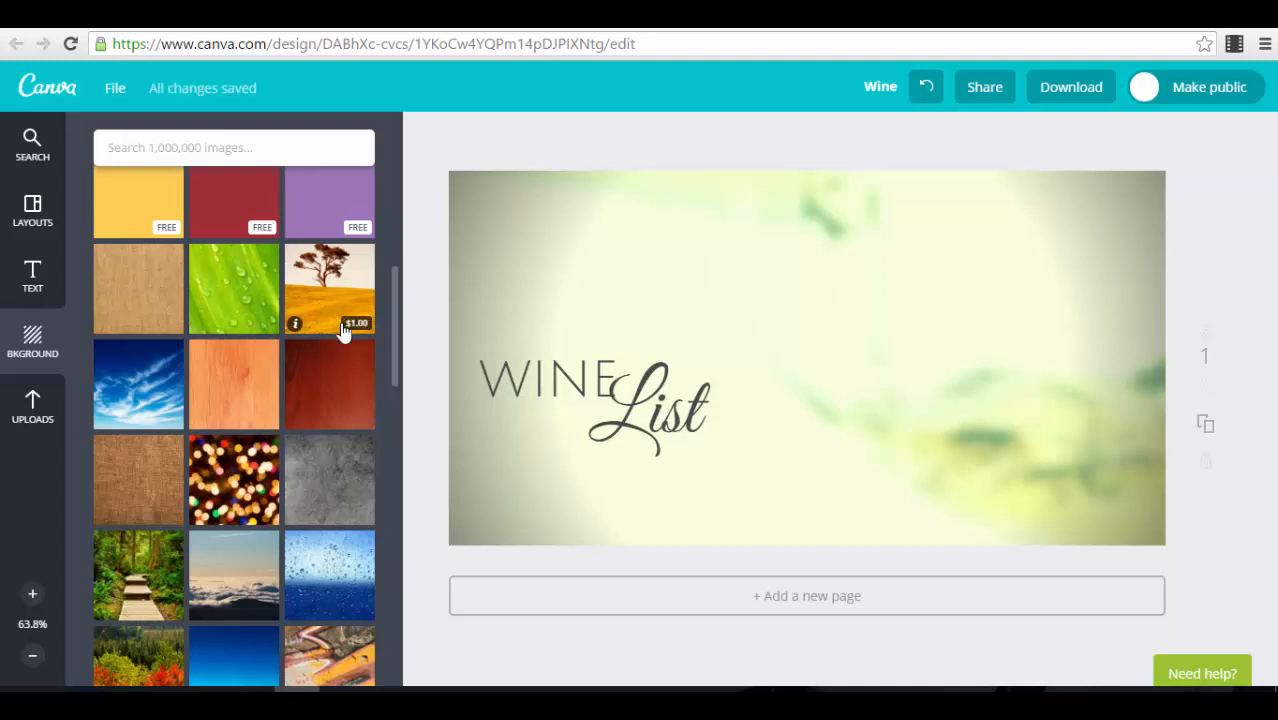
scroll(296, 441, down, 10)
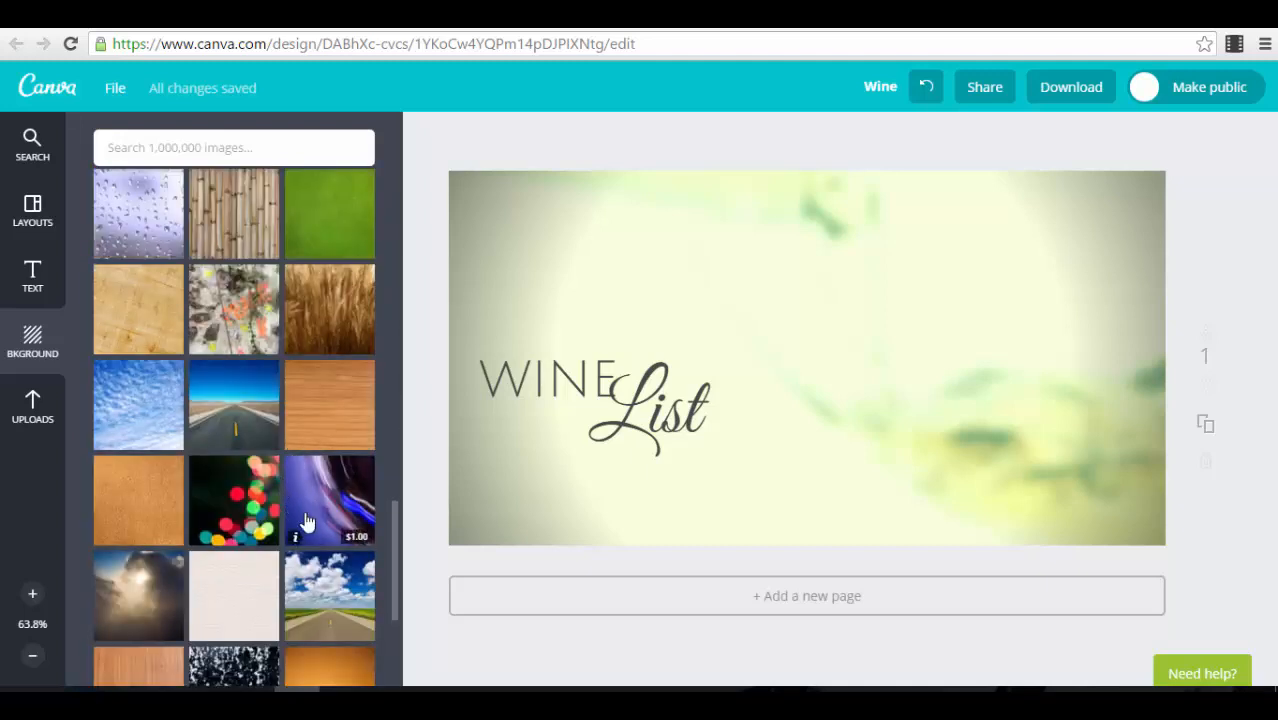
scroll(325, 500, up, 10)
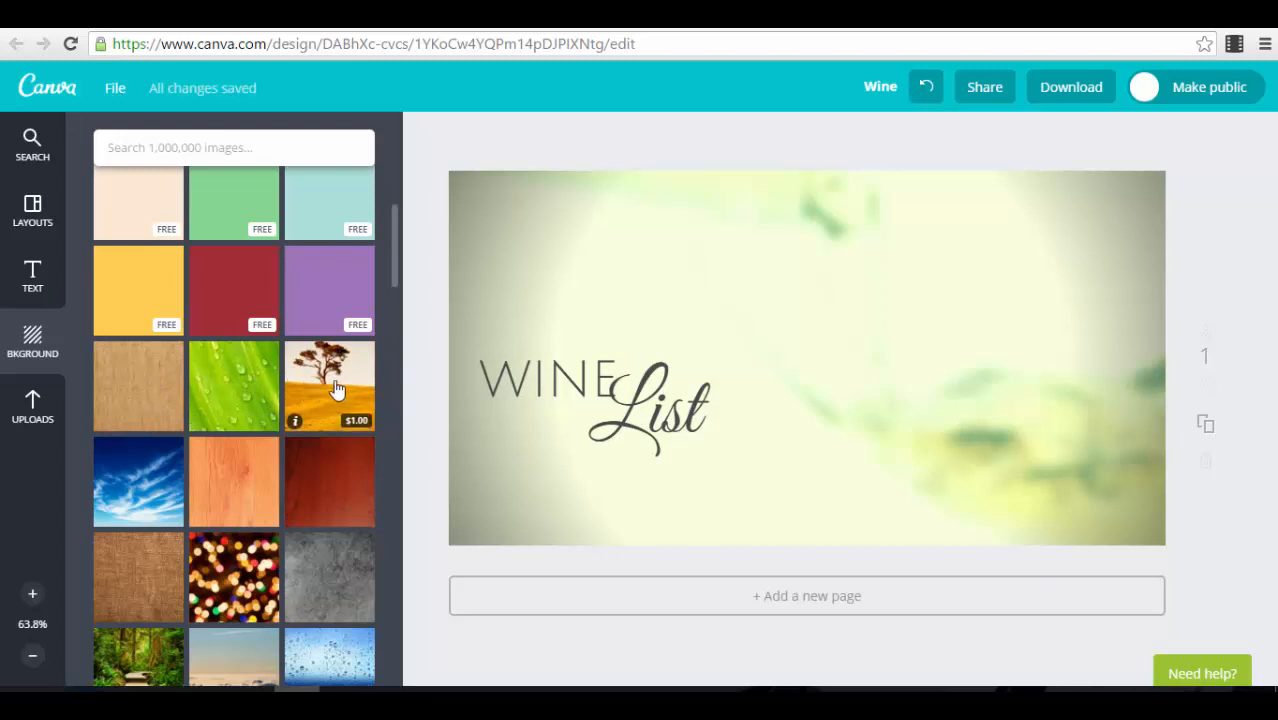
scroll(345, 480, up, 3)
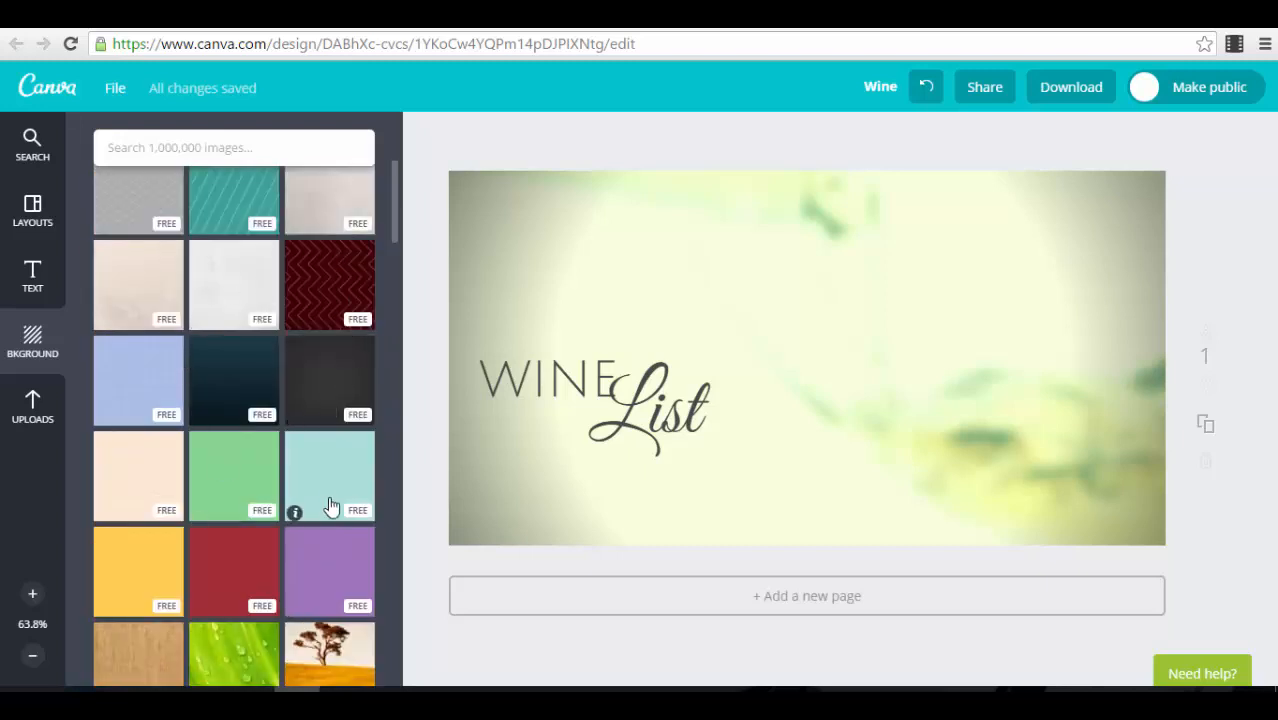
scroll(328, 480, up, 3)
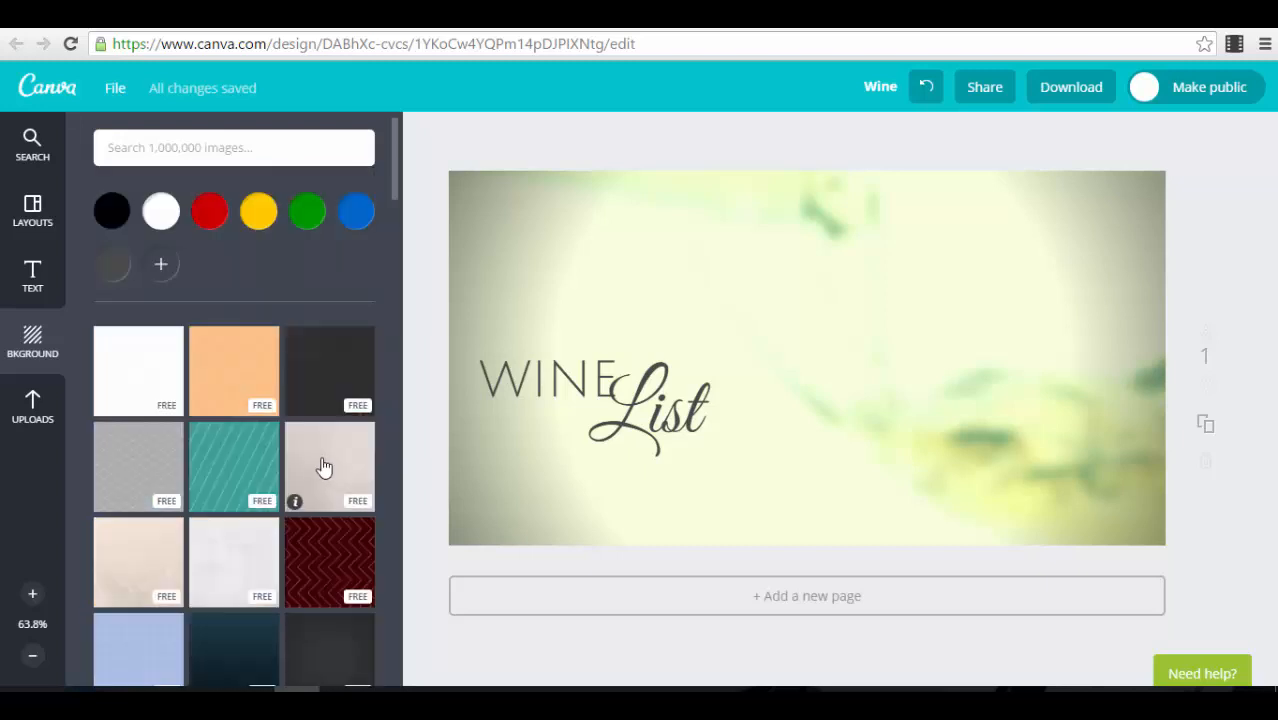
Step: Add the uploaded orange round chart icon, enlarge it to about twice its size, and undo its attempted move on the wine background
click(33, 405)
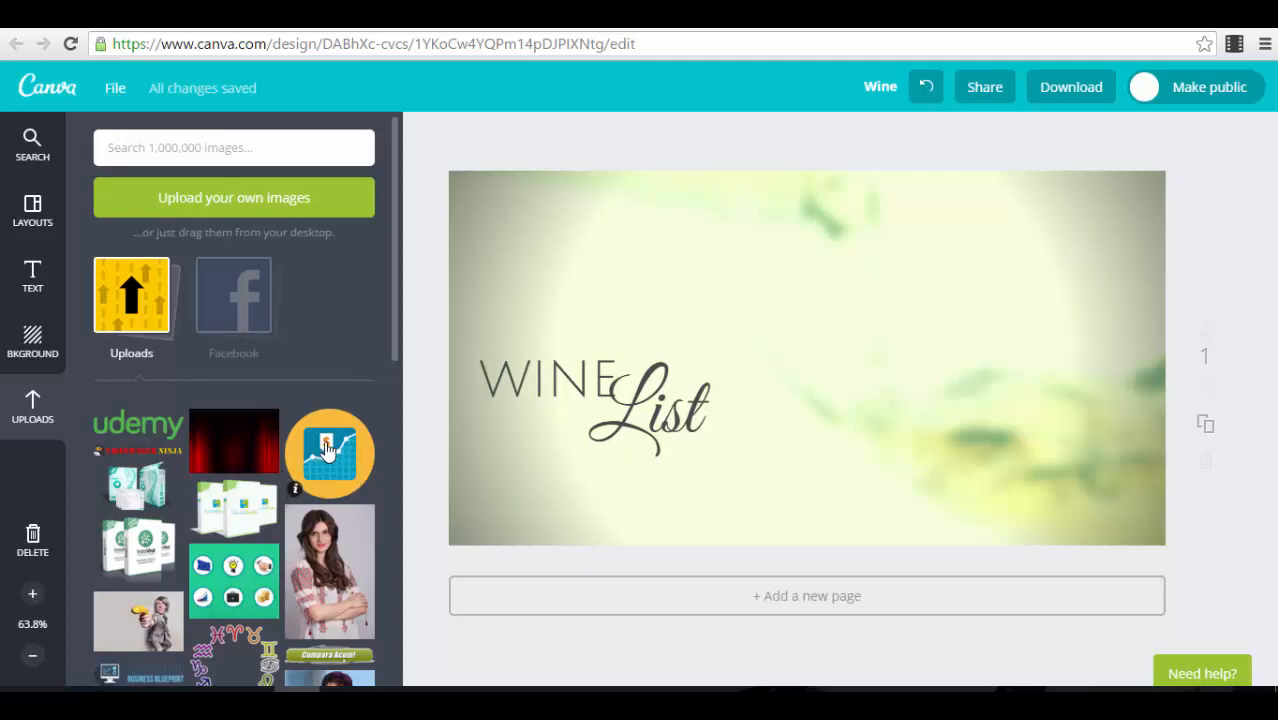
click(327, 449)
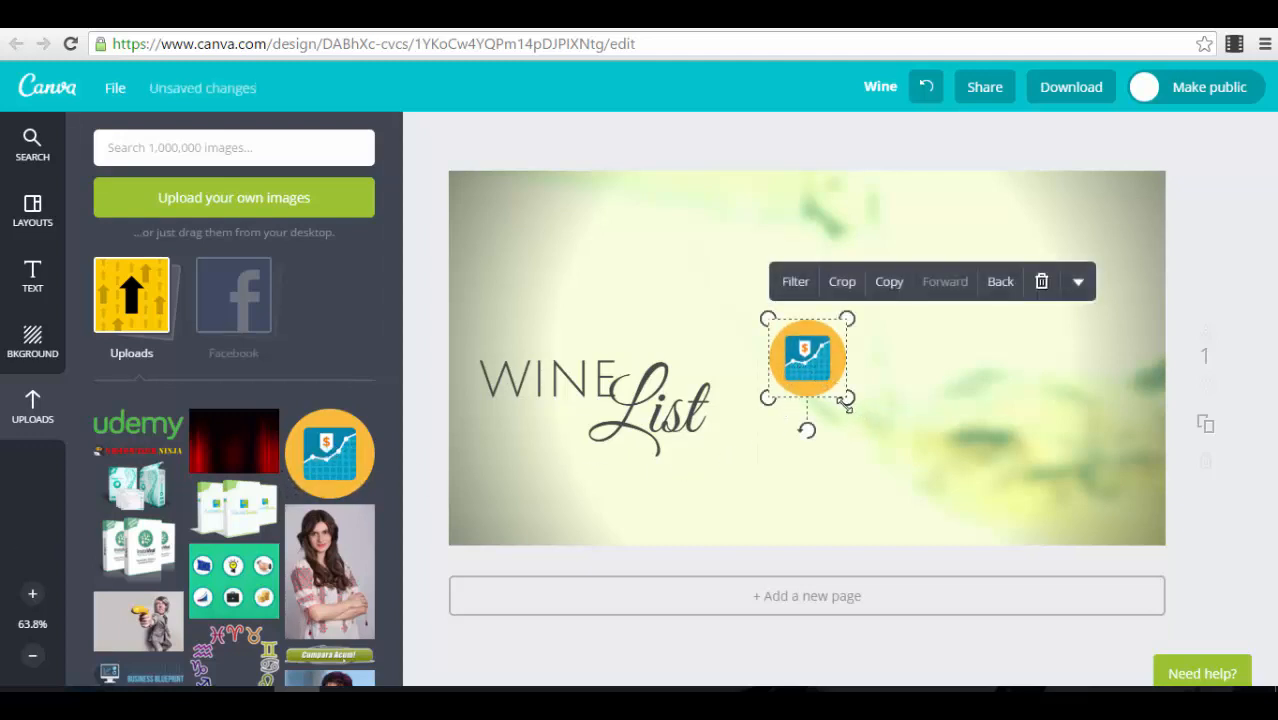
drag(846, 400, 916, 466)
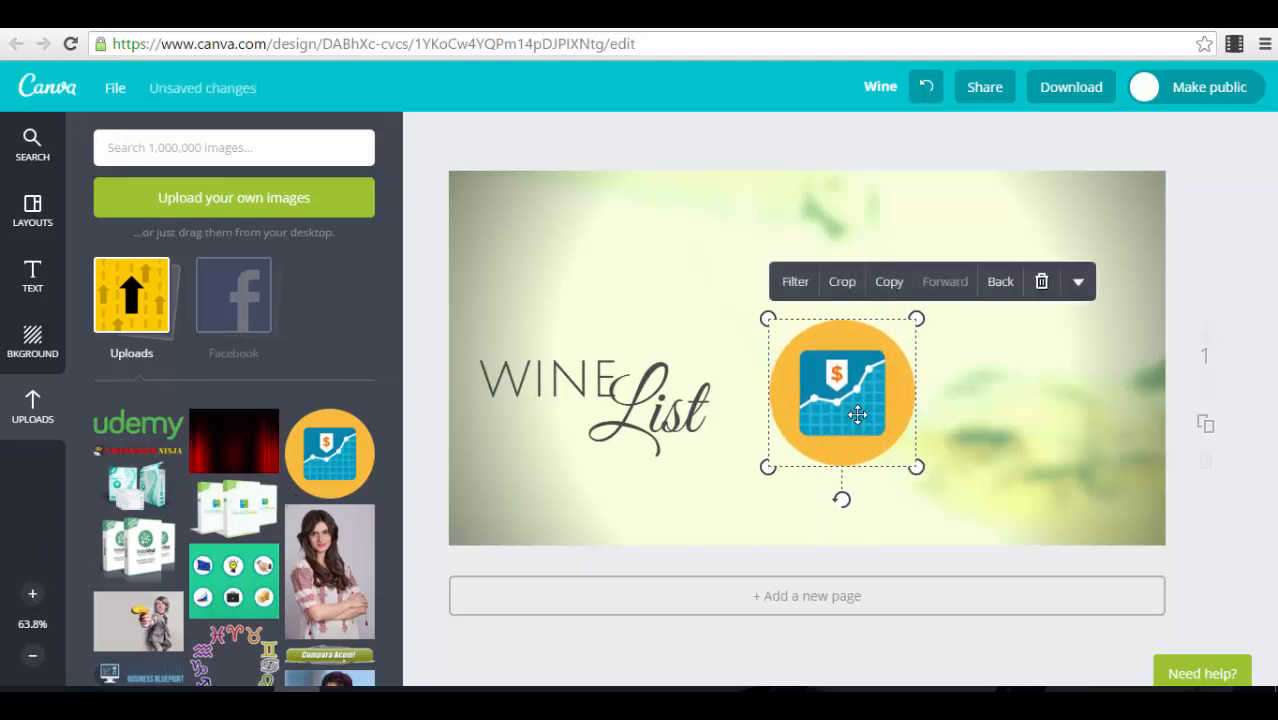
drag(857, 414, 862, 345)
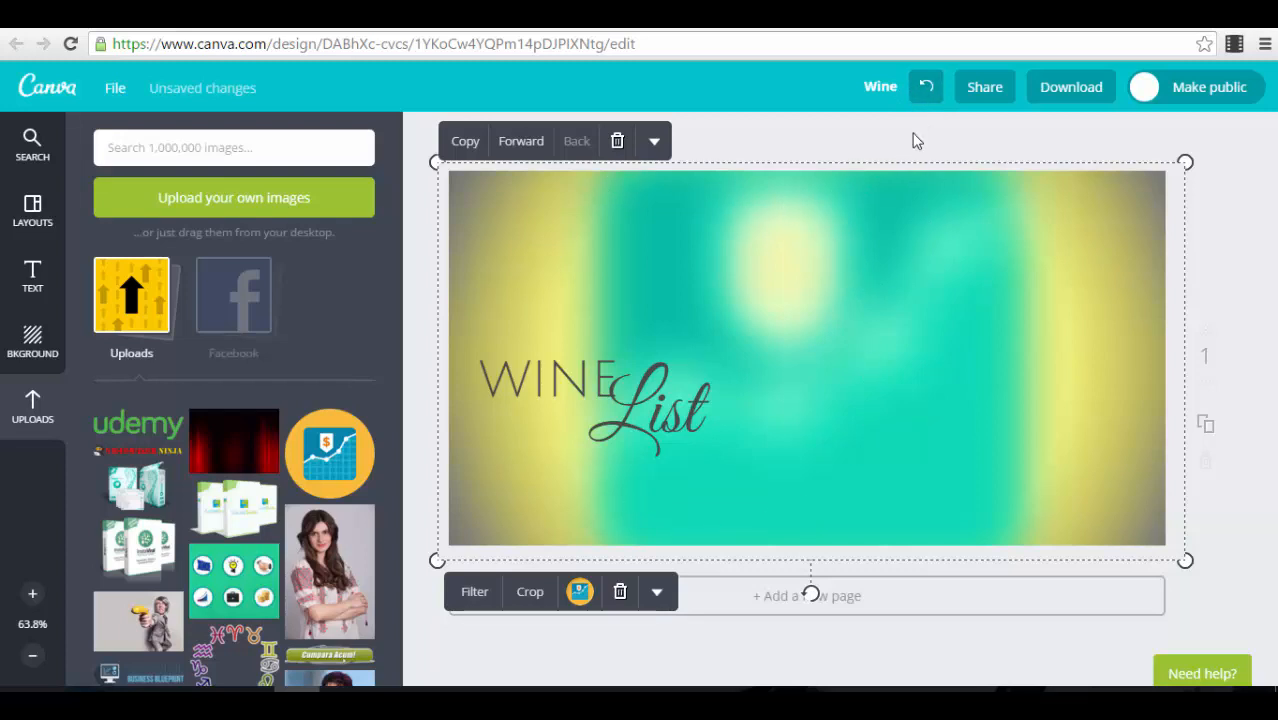
click(925, 92)
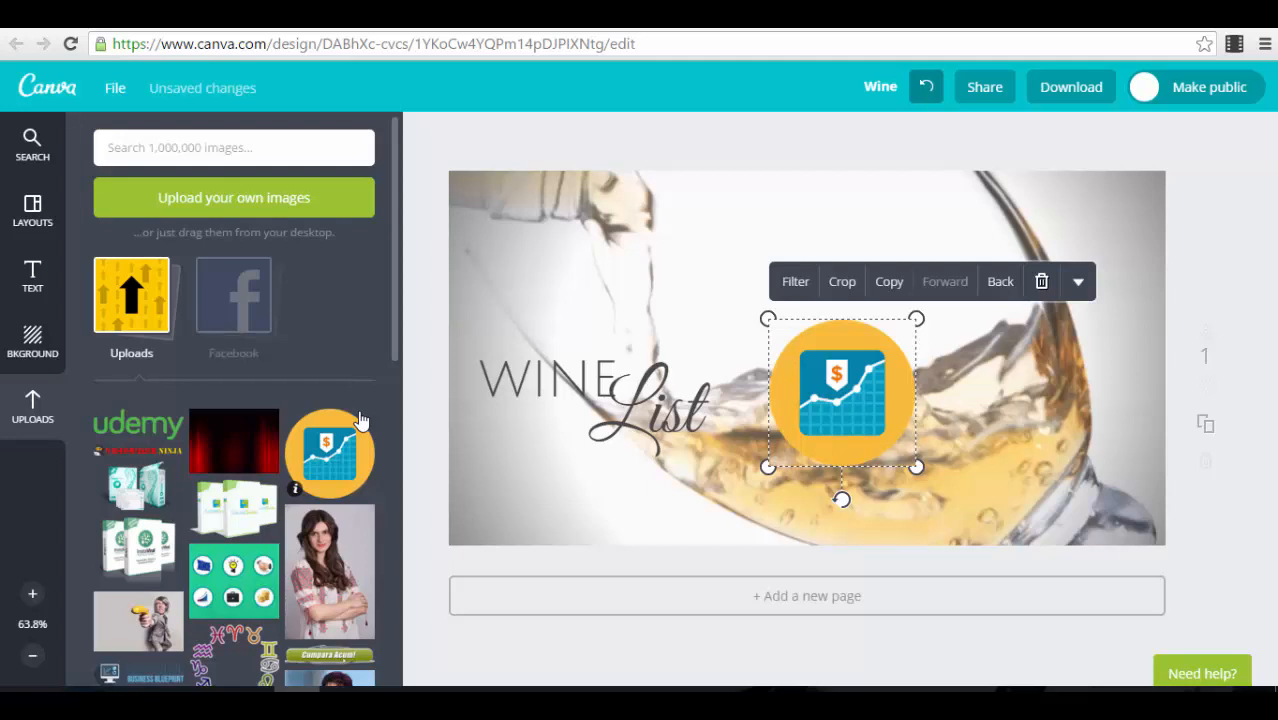
Step: Show the Frames collection and delete the orange chart icon from the design
click(33, 148)
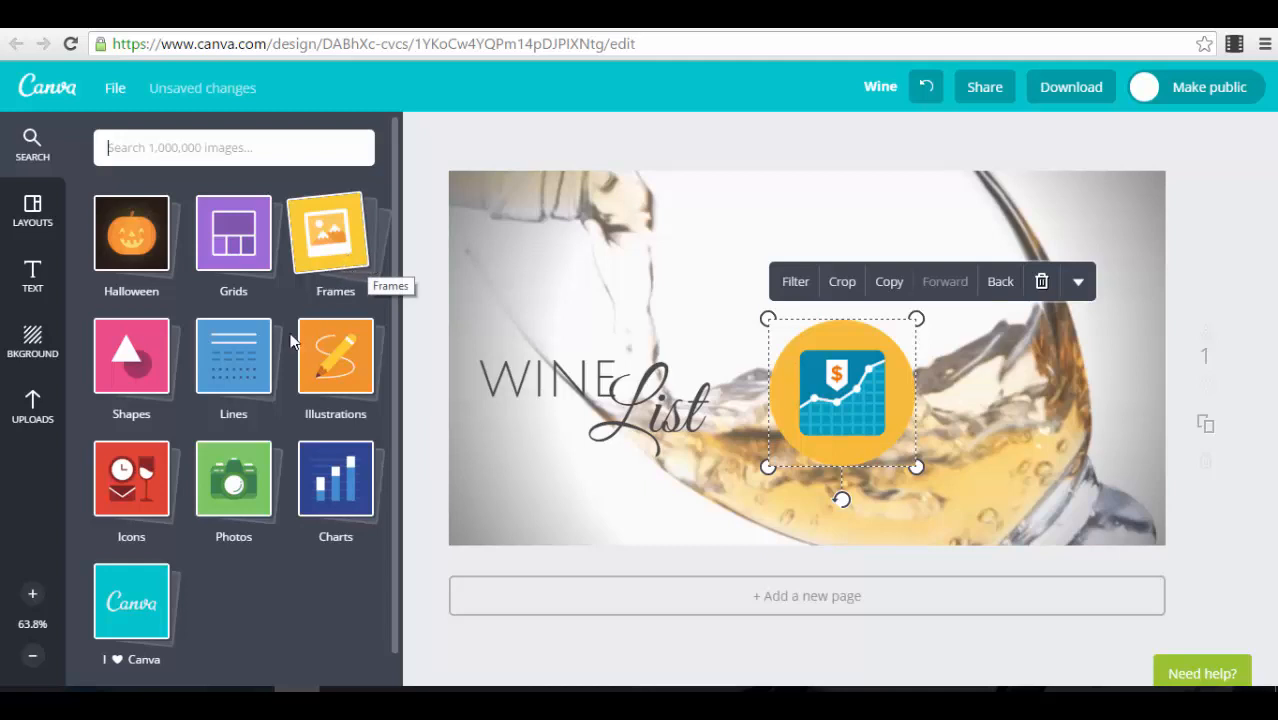
click(293, 256)
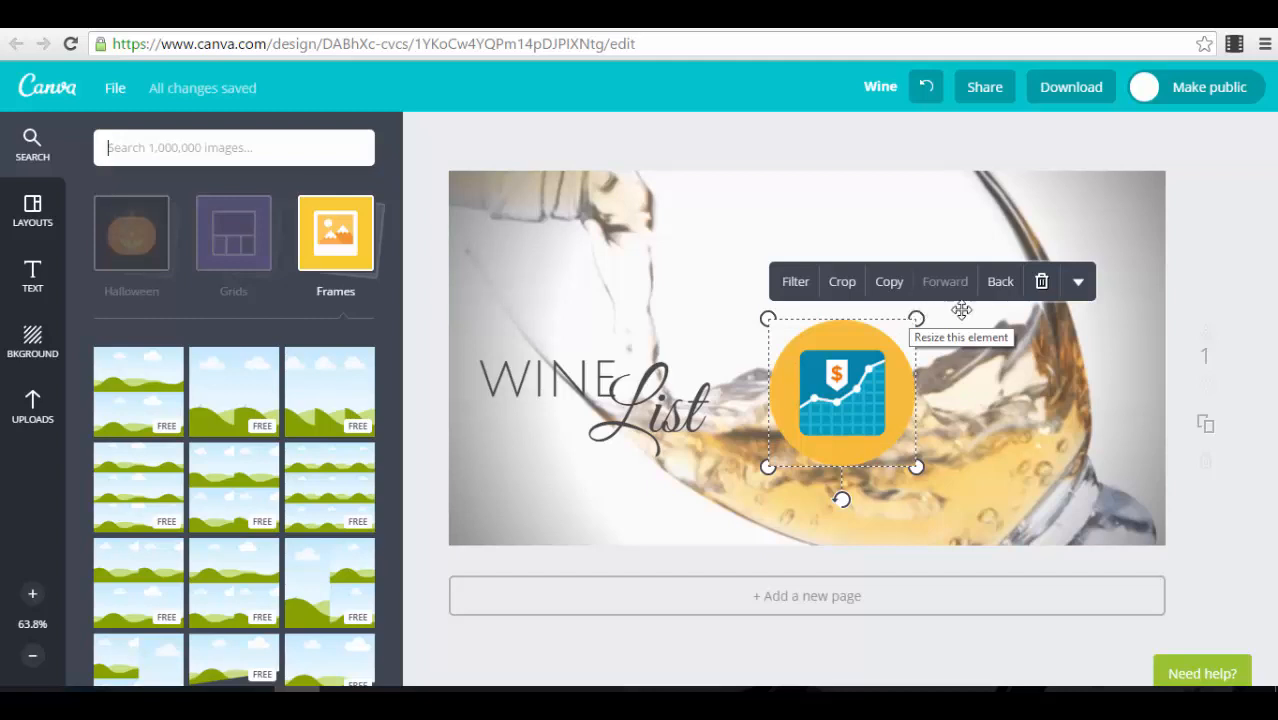
click(1040, 281)
Step: Add the circular frame with the green middle band and place it right of the Wine List text
scroll(292, 470, down, 3)
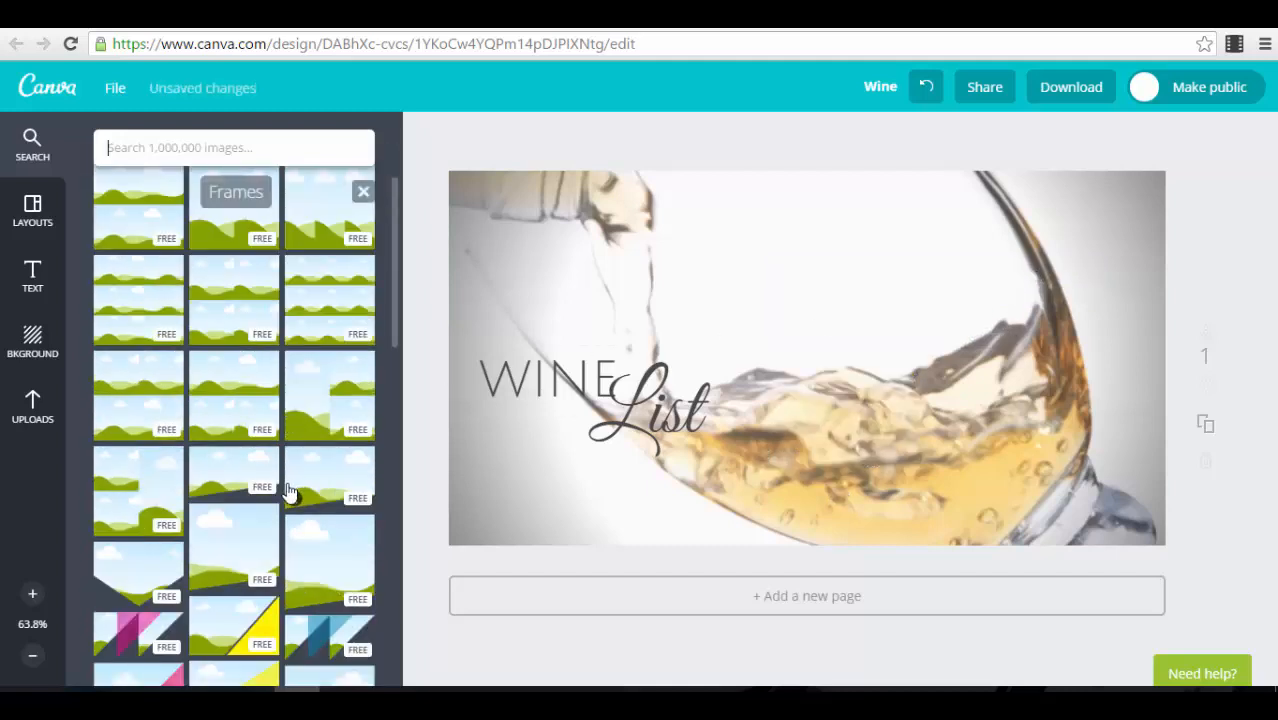
scroll(290, 492, down, 5)
click(238, 391)
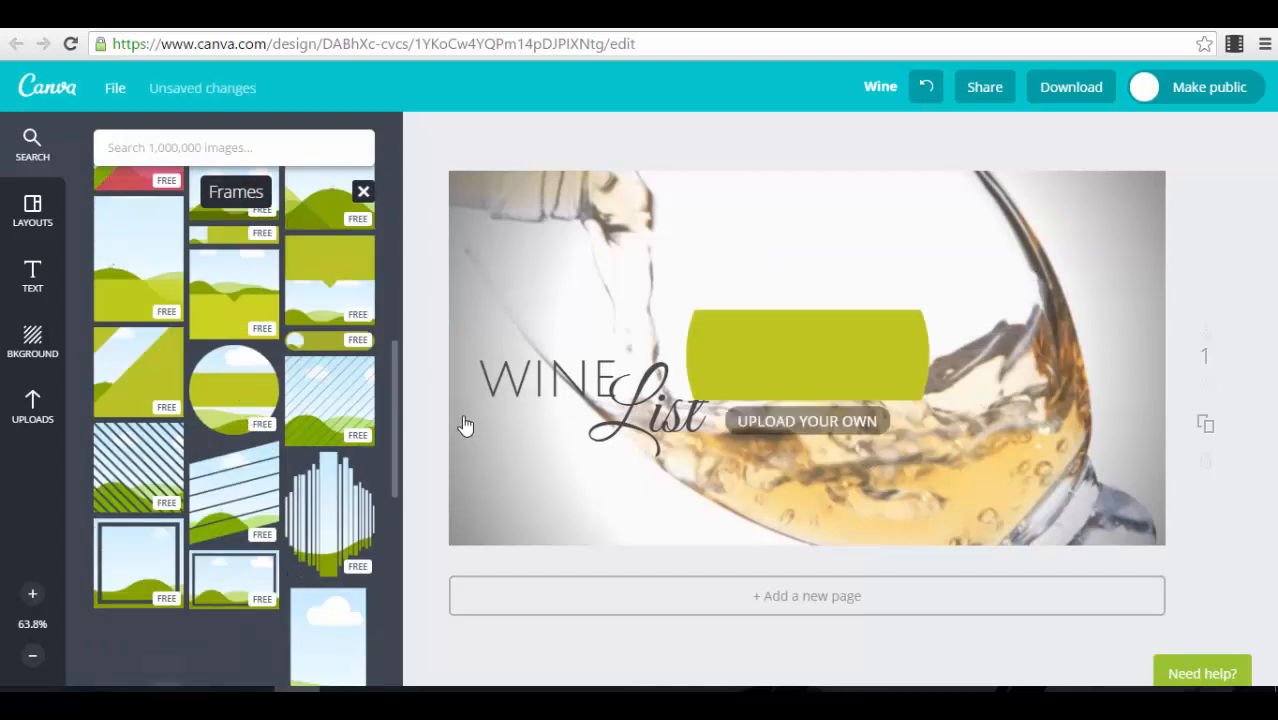
drag(822, 351, 964, 364)
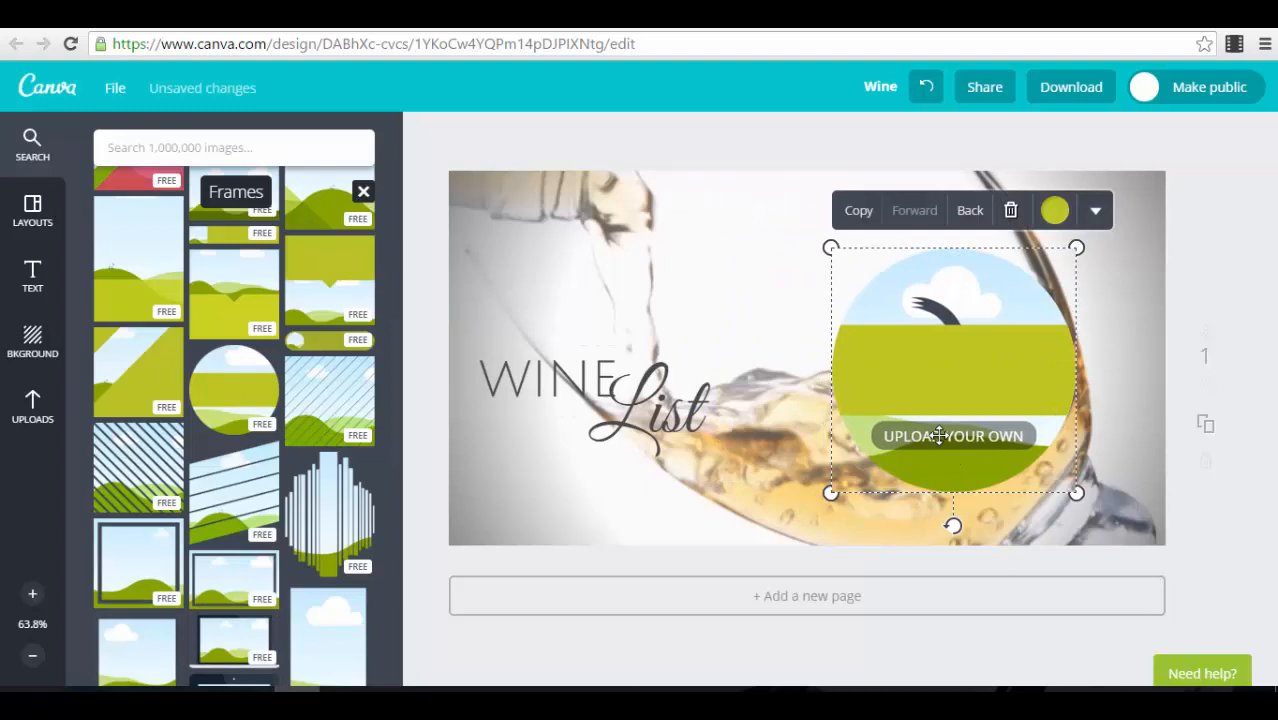
Step: Fill the circular frame with the uploaded photo of the woman with crossed arms, and delete the filled frame
click(40, 400)
scroll(347, 390, down, 2)
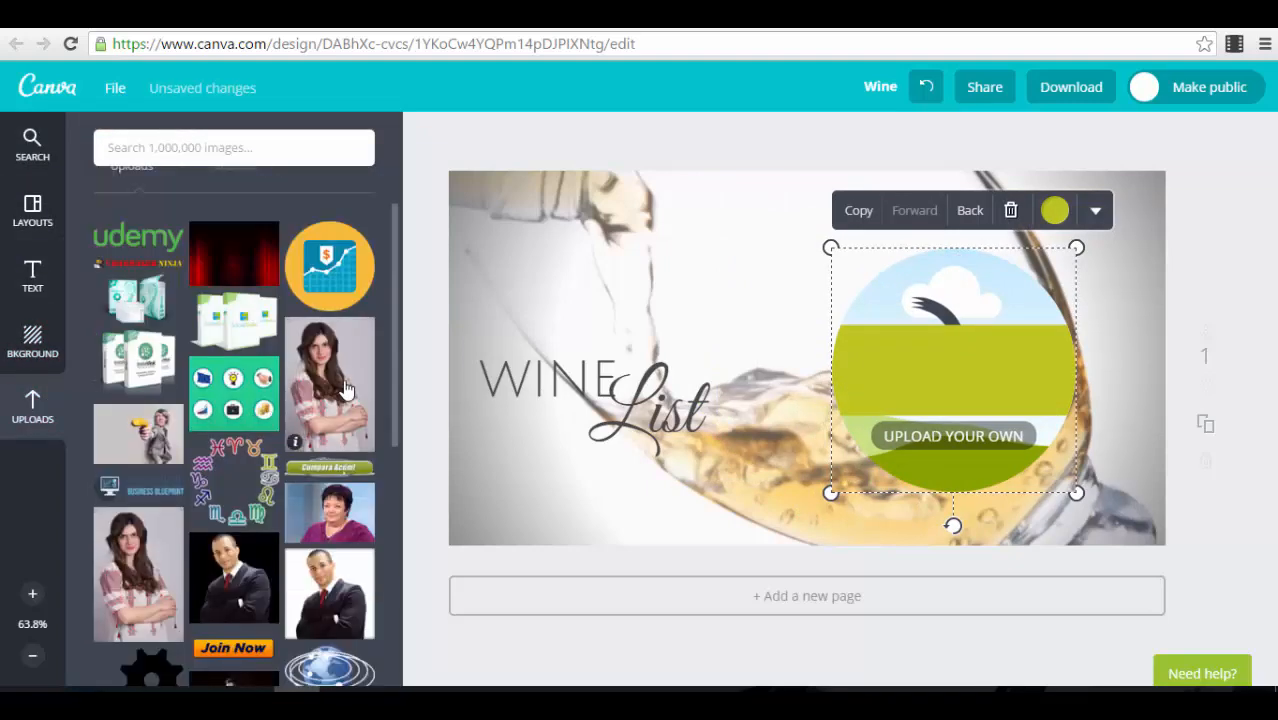
drag(345, 388, 975, 338)
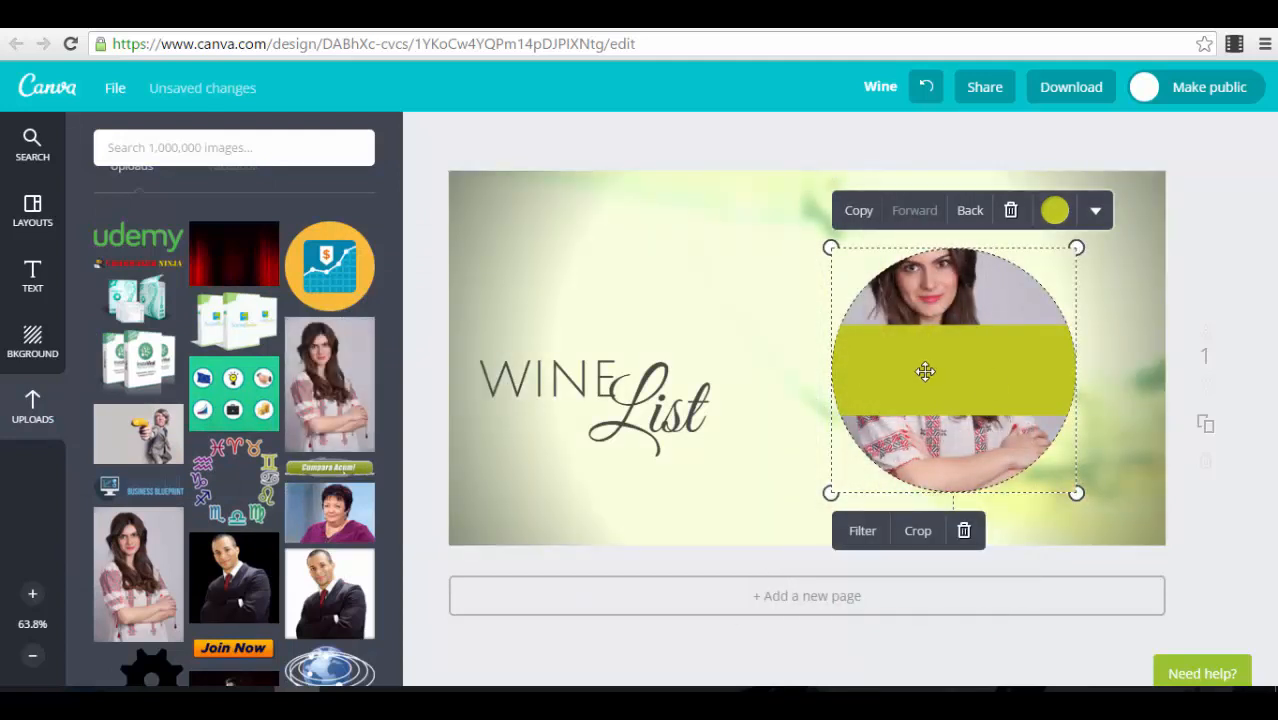
click(1015, 216)
Step: Leave the Frames collection and examine the available photo grid layouts
click(29, 174)
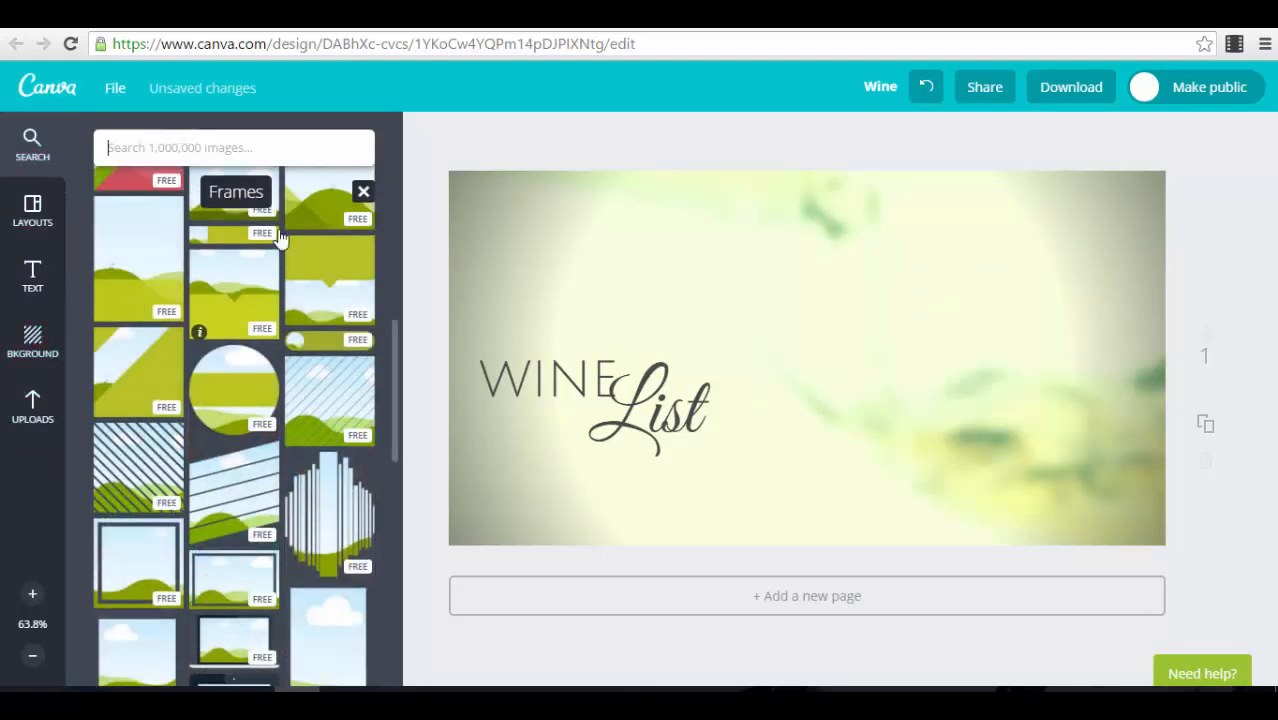
scroll(280, 242, up, 5)
click(365, 193)
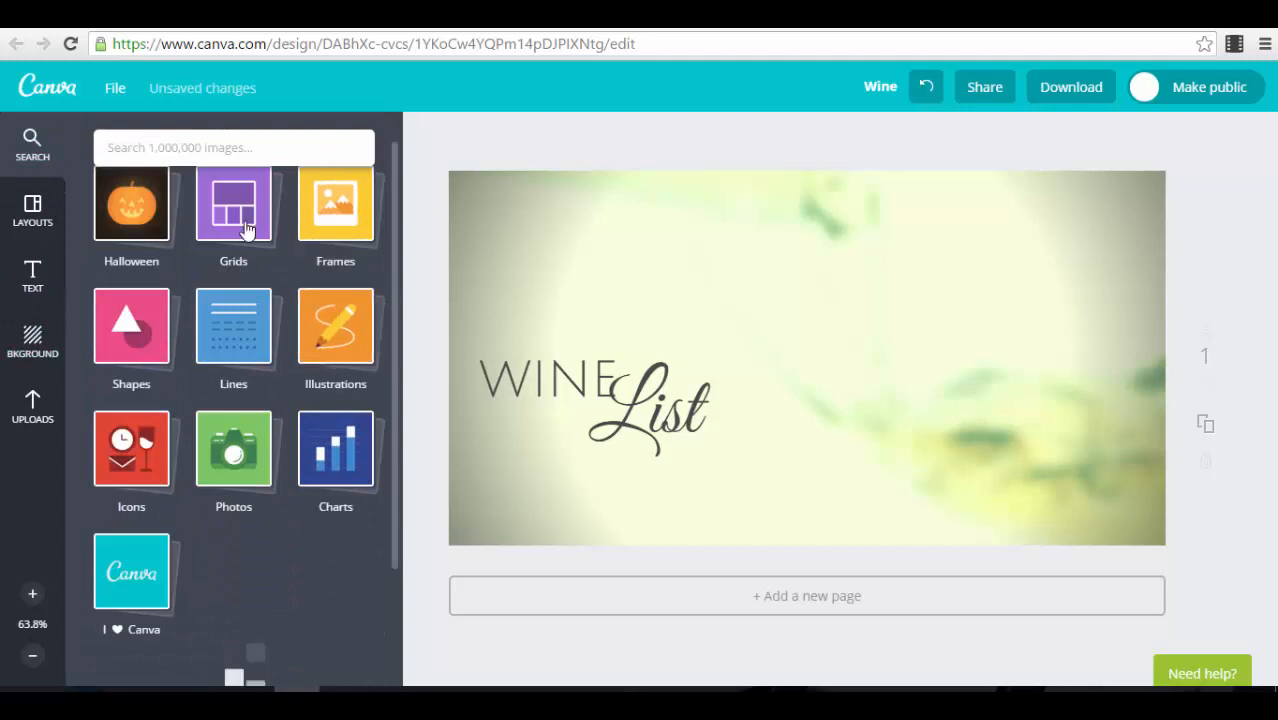
click(233, 240)
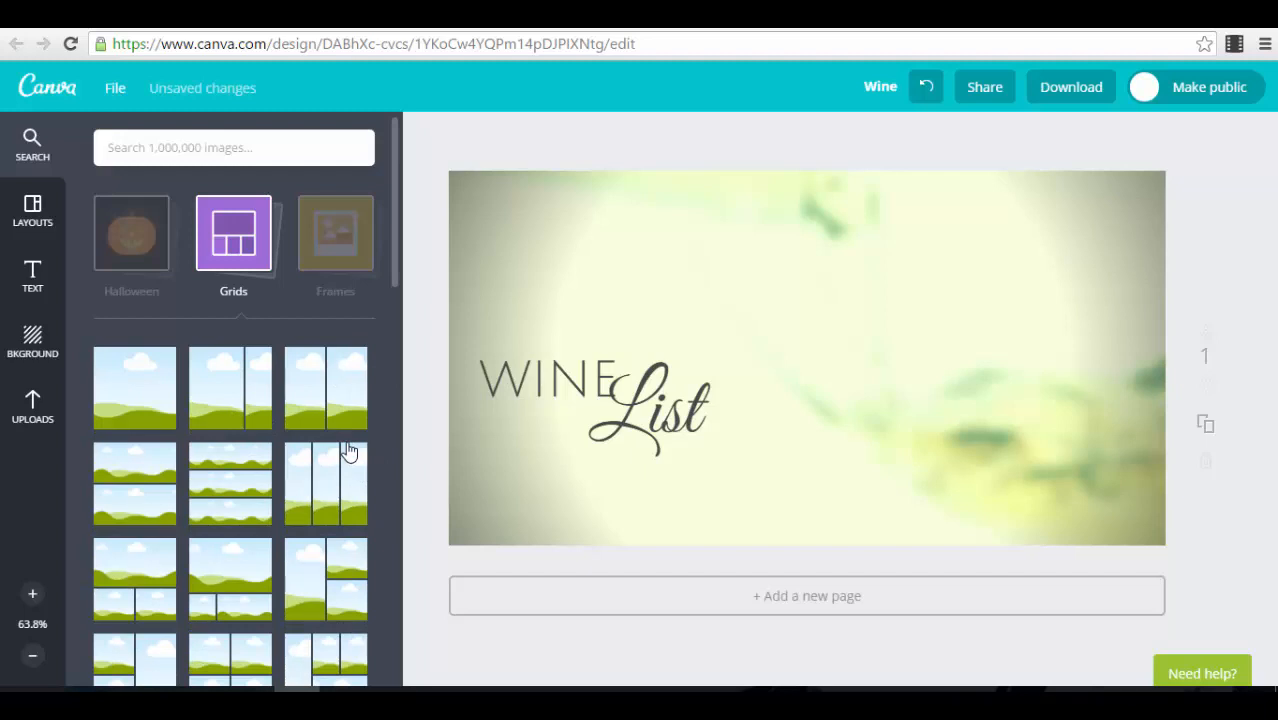
scroll(290, 475, down, 10)
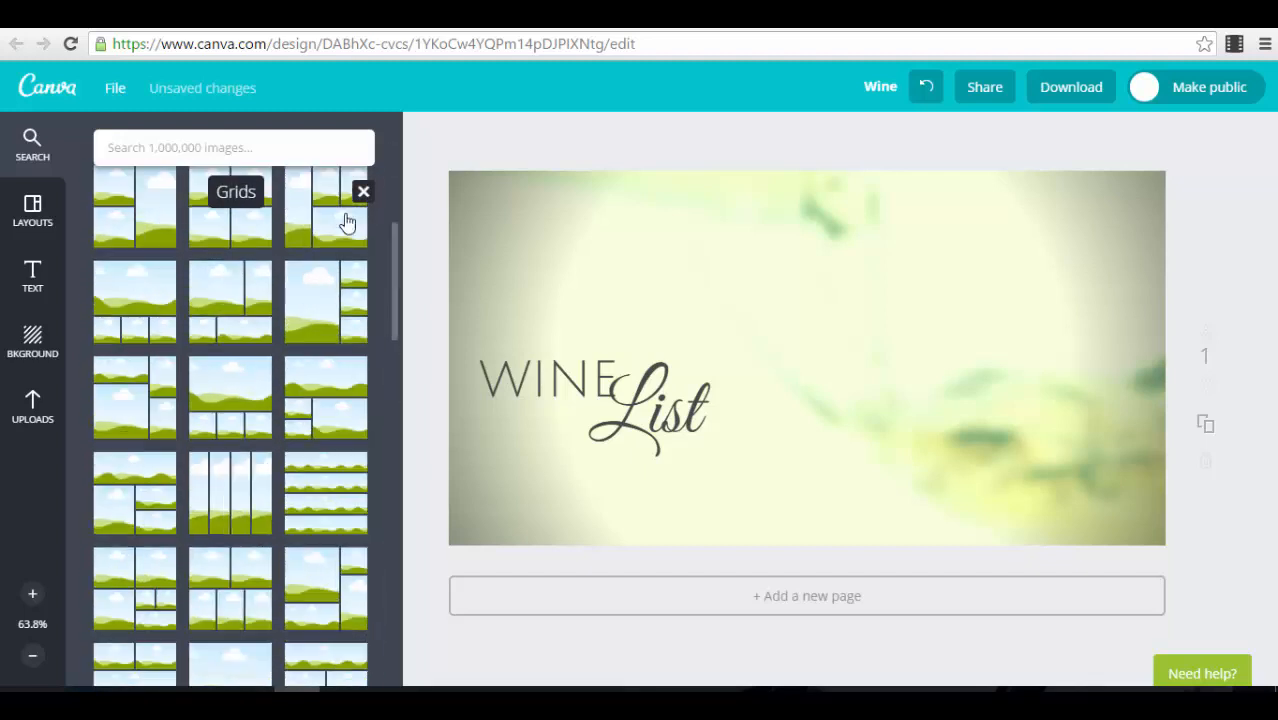
click(363, 191)
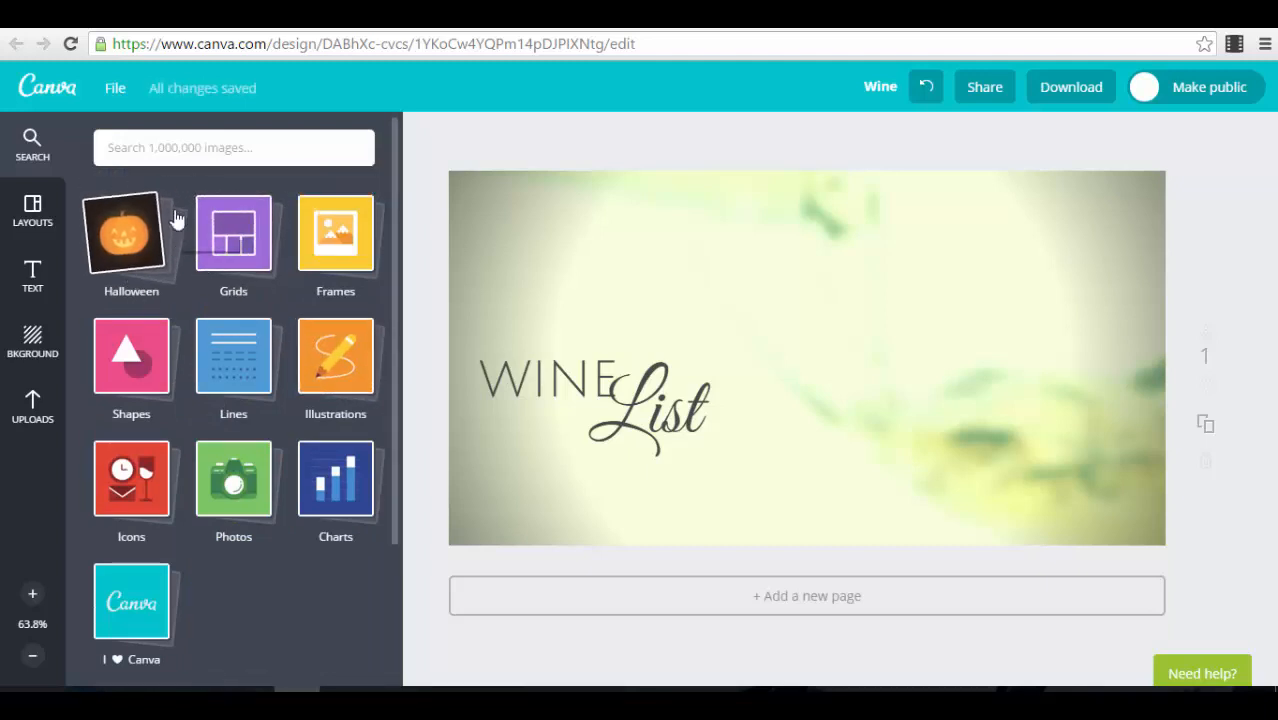
Step: Insert the dark blue and beige globe from the Illustrations collection into the design
click(343, 355)
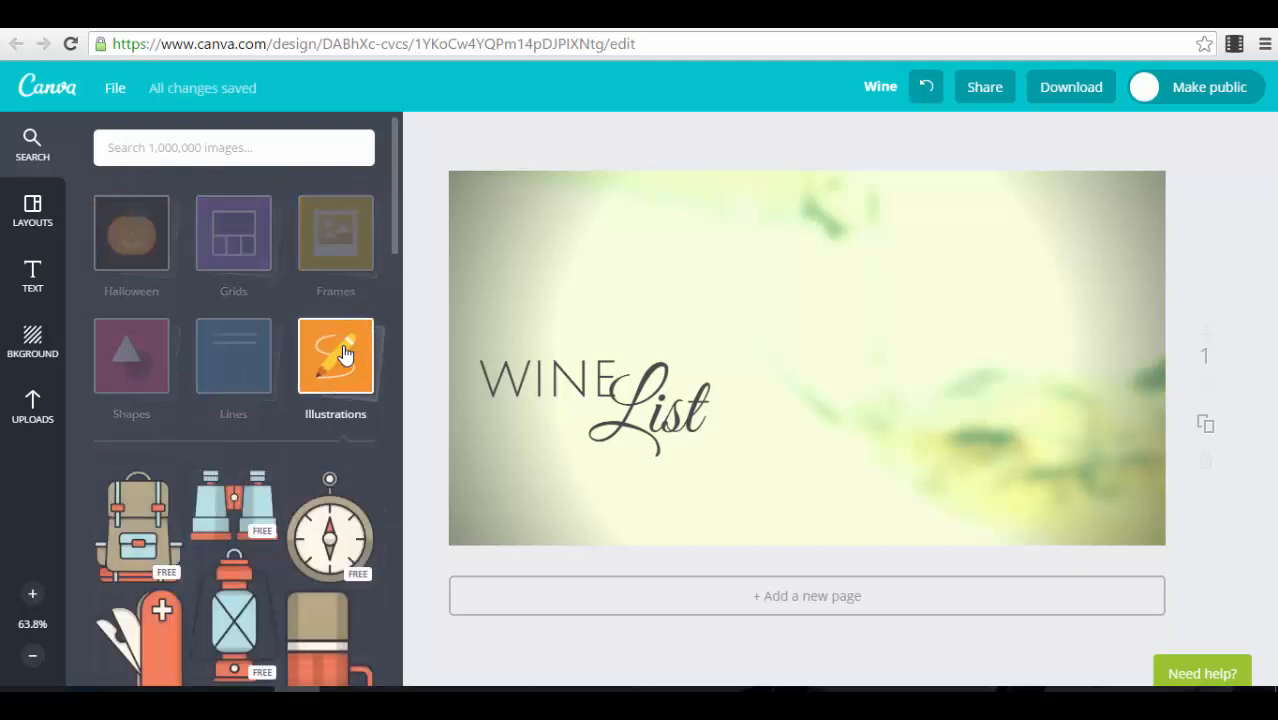
scroll(330, 462, down, 1)
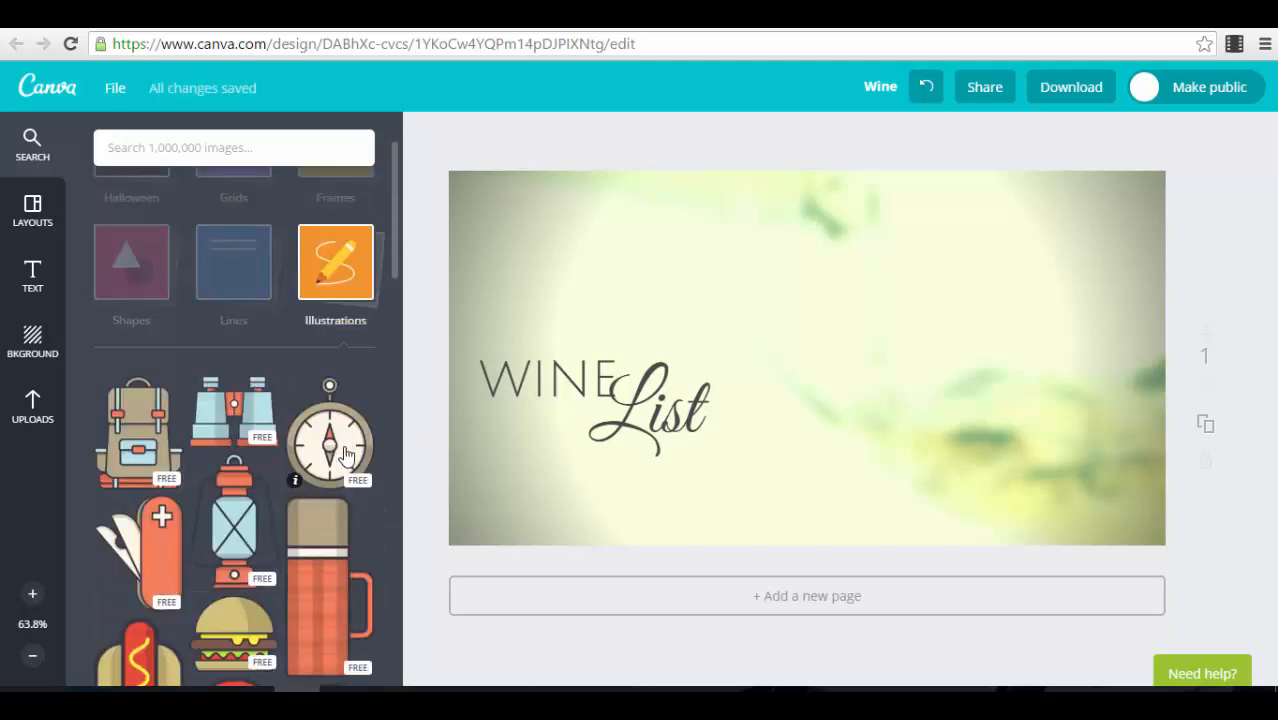
scroll(347, 456, down, 2)
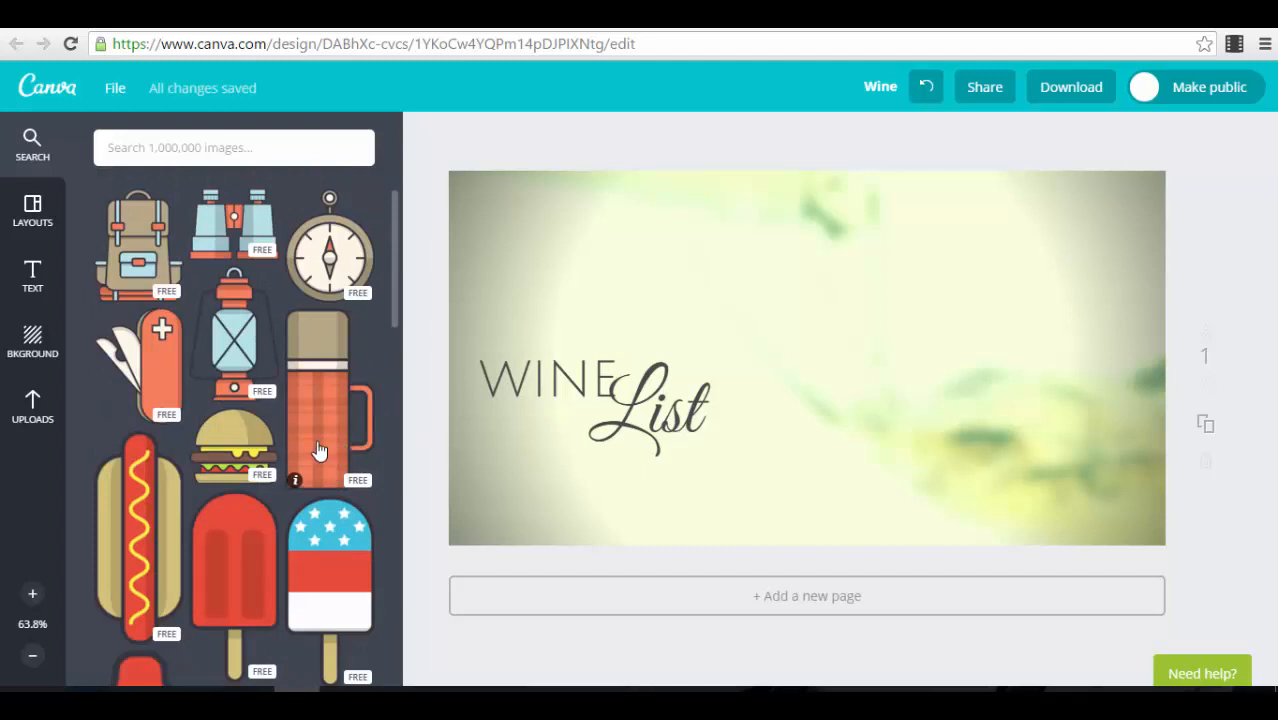
scroll(287, 408, down, 15)
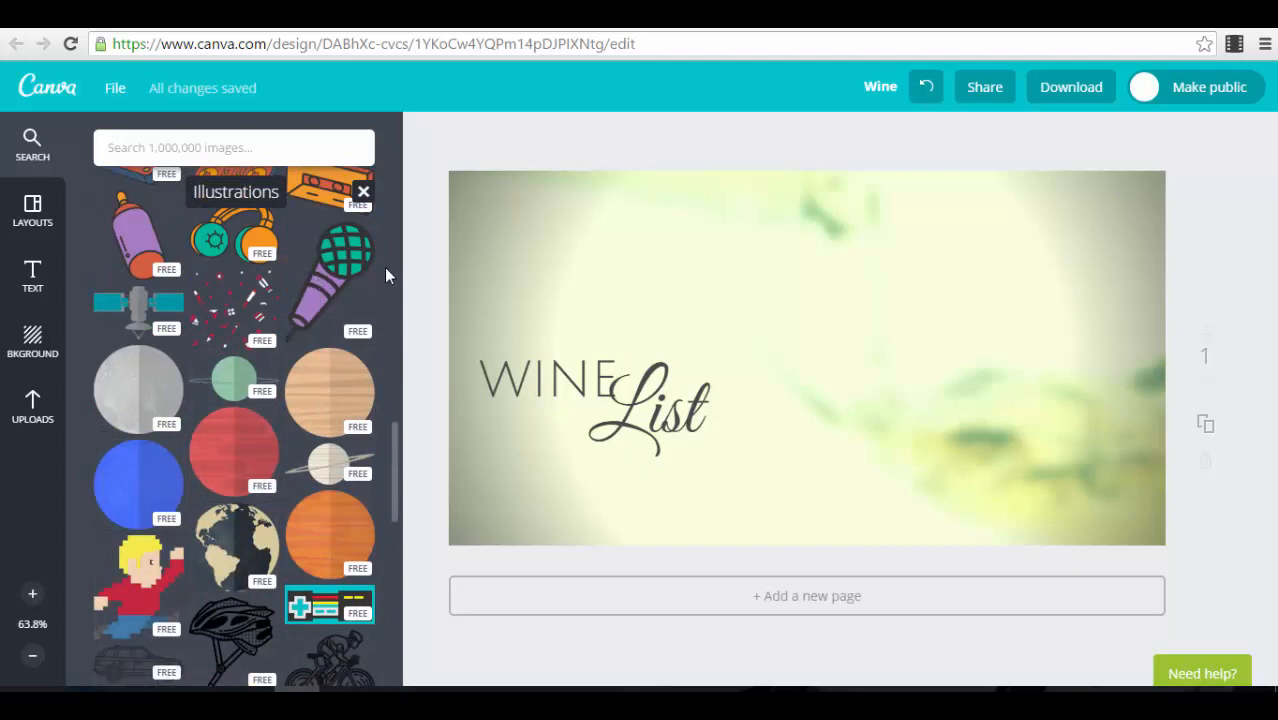
scroll(250, 390, down, 3)
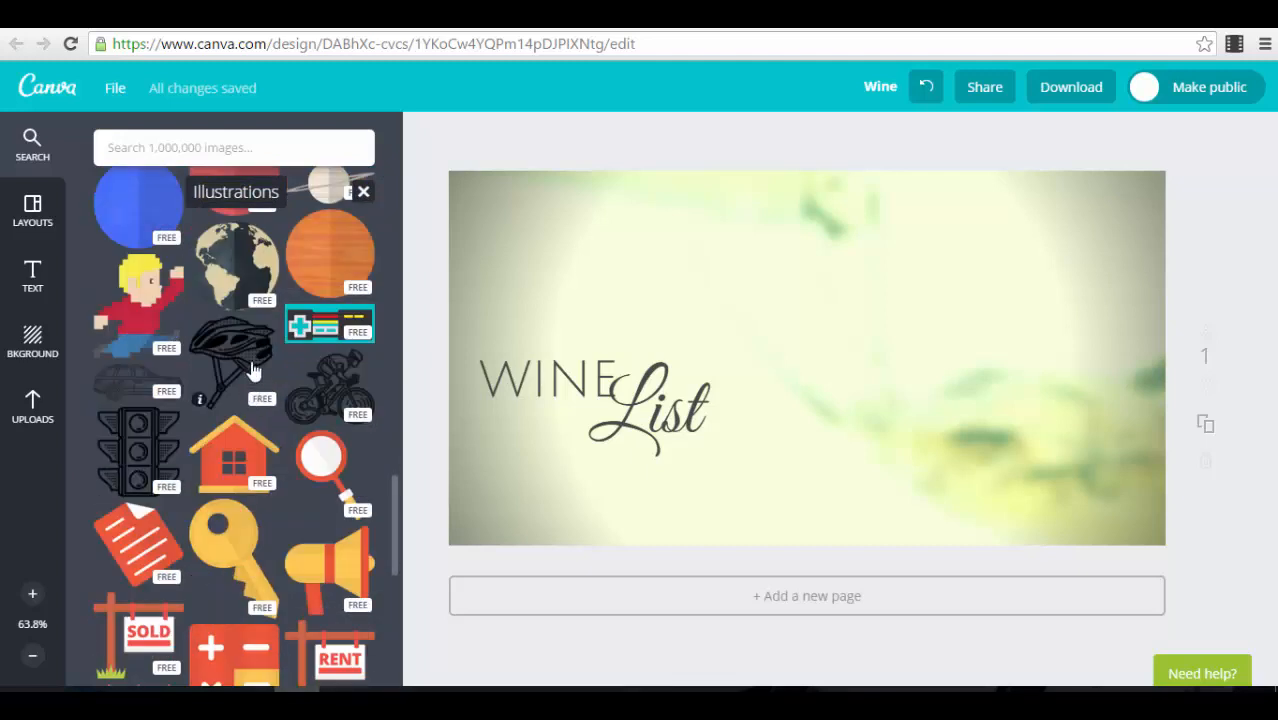
click(244, 284)
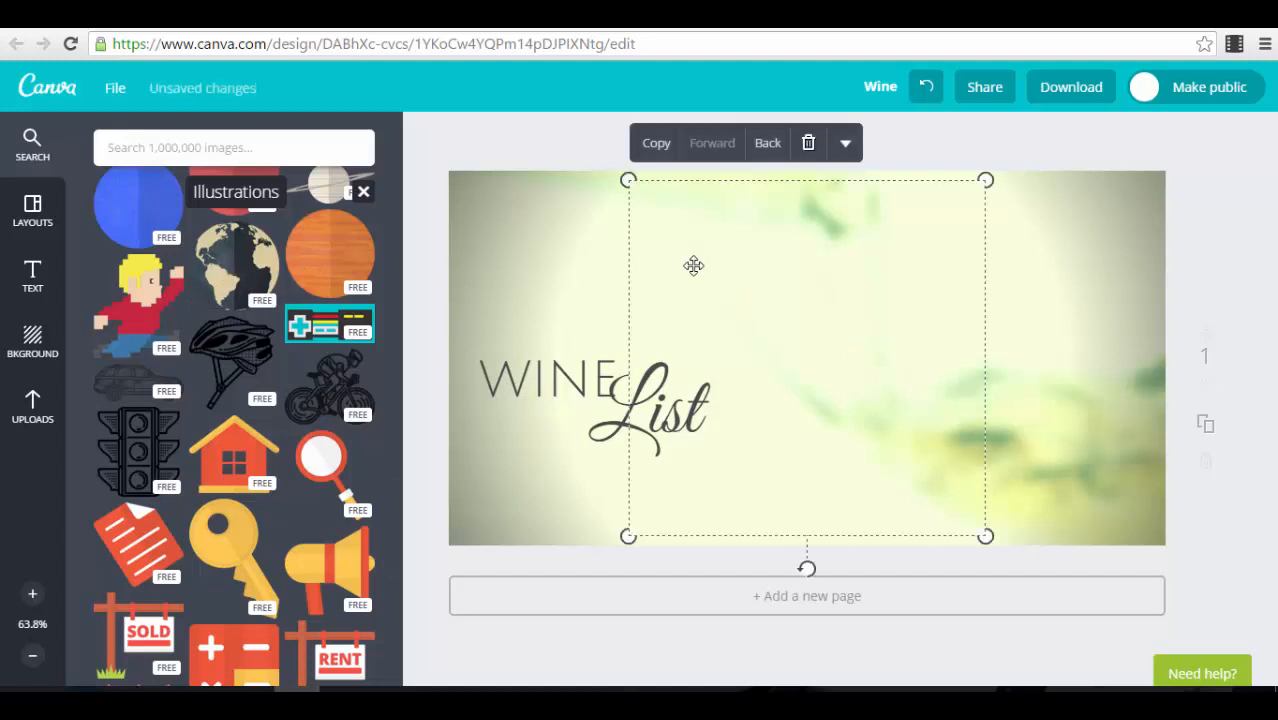
Step: Reposition the globe illustration right of the design's centre, and delete it
drag(872, 298, 1048, 326)
drag(1068, 370, 967, 340)
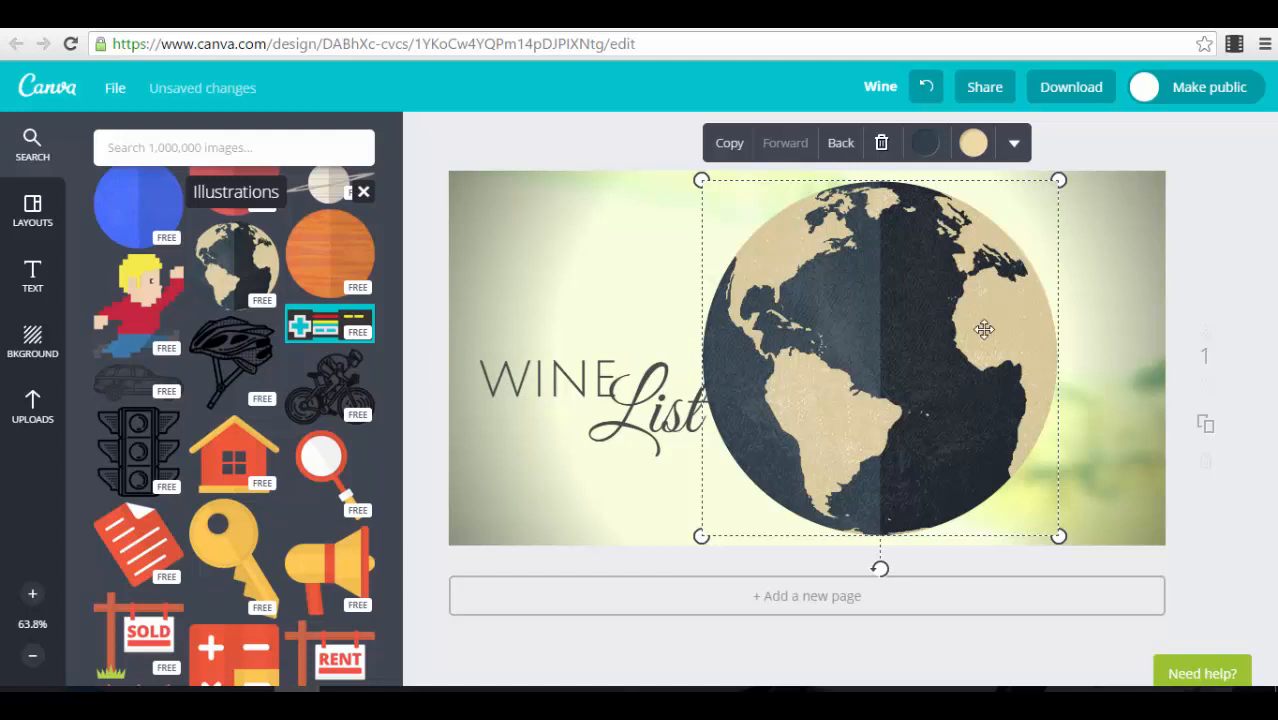
click(881, 143)
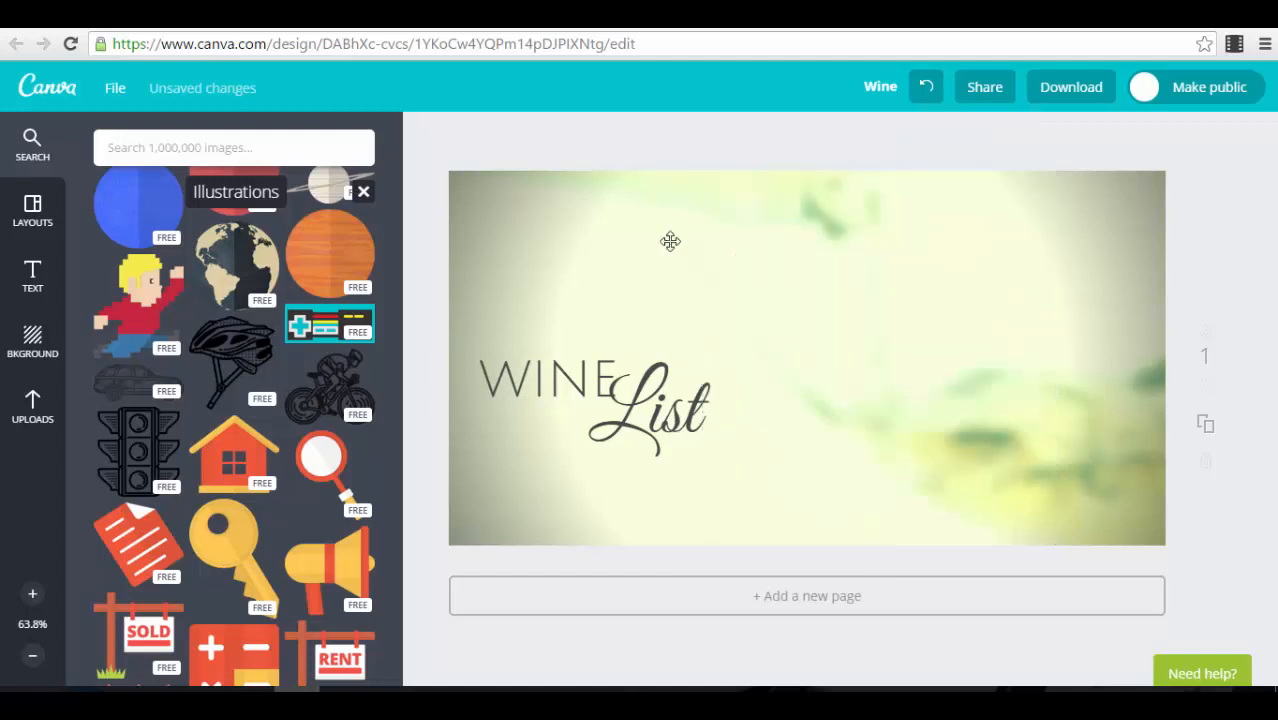
Step: Examine the rest of the Illustrations collection, including the buildings, Easter items and animals
scroll(197, 397, down, 3)
scroll(197, 397, down, 3)
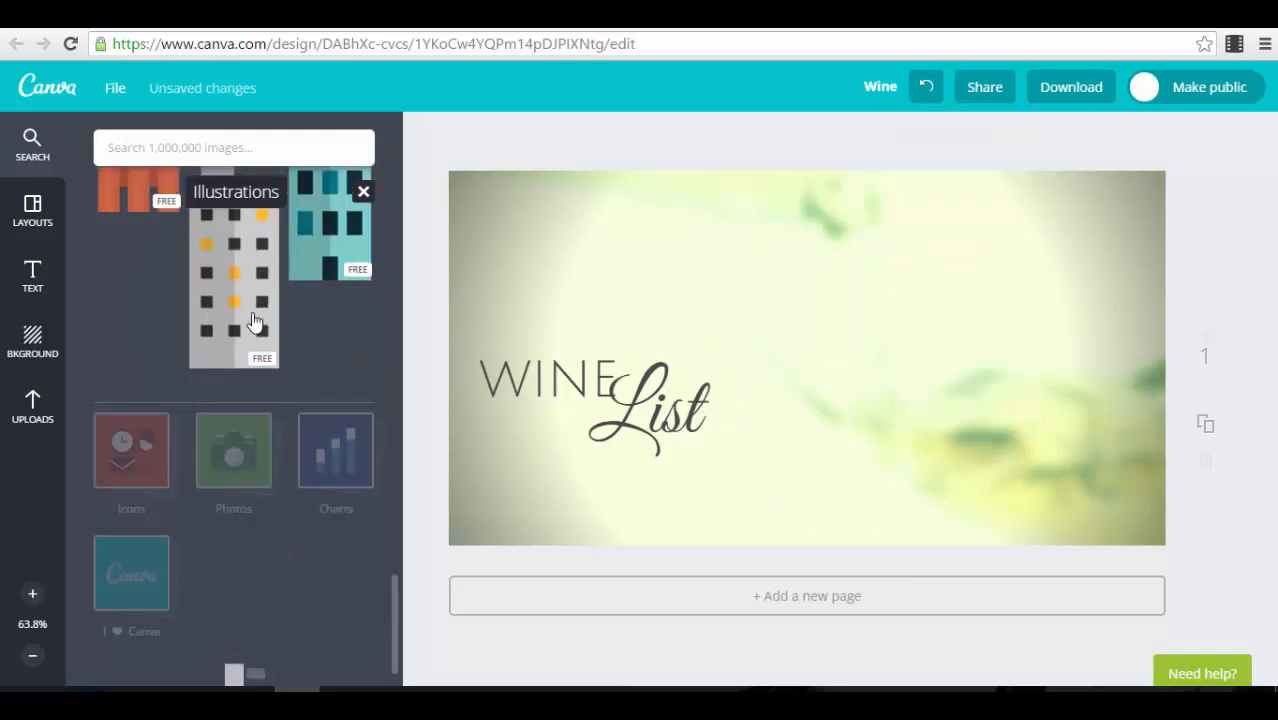
click(198, 150)
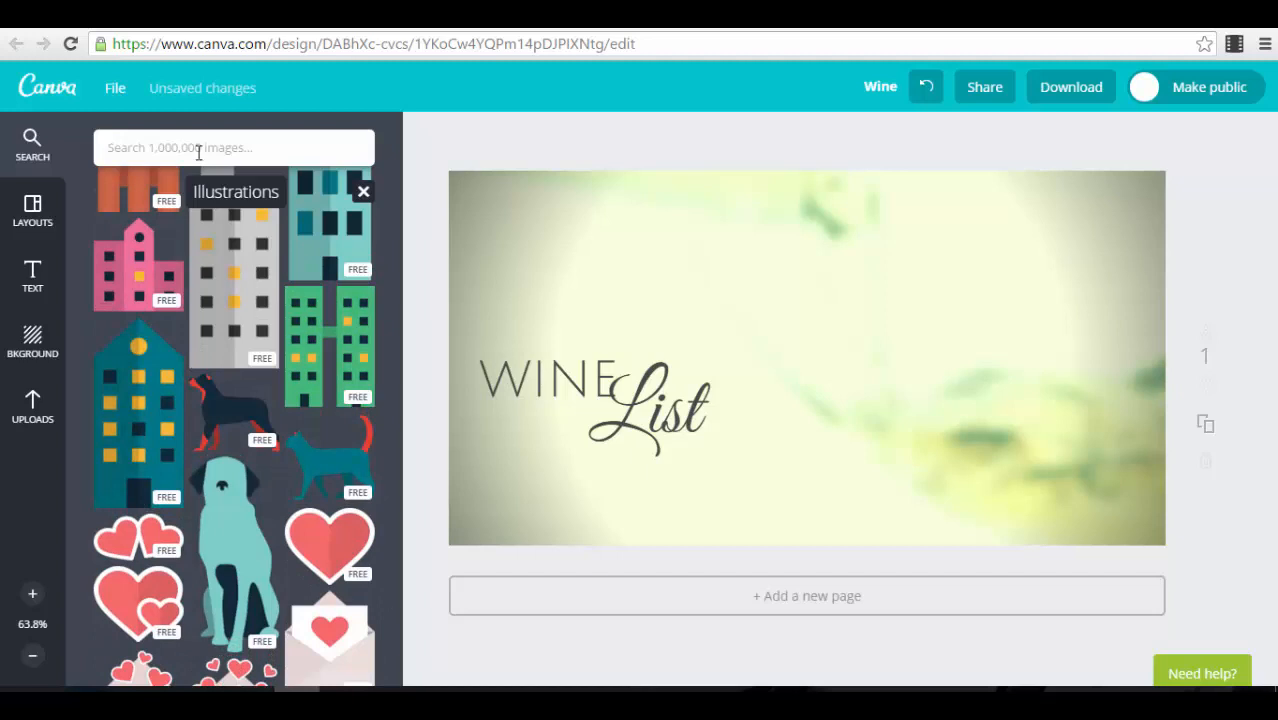
scroll(282, 410, down, 10)
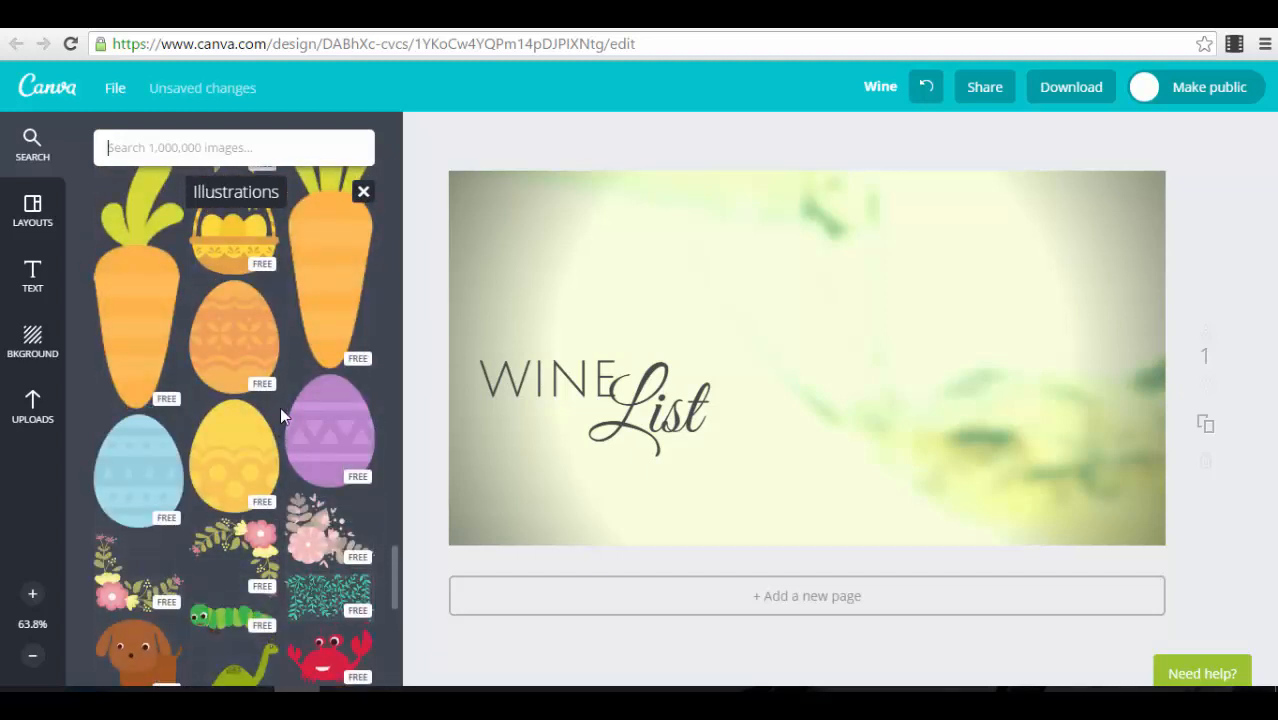
scroll(280, 407, down, 8)
scroll(263, 431, down, 10)
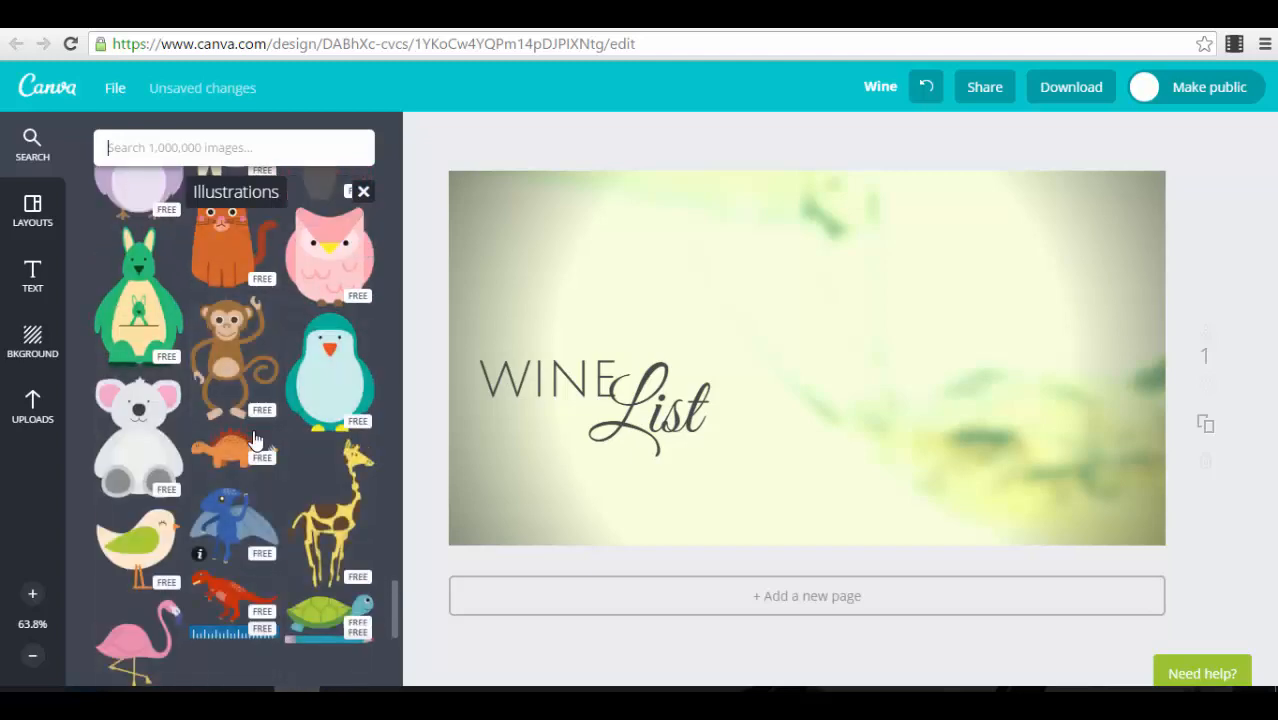
Step: Leave the Illustrations collection and examine the squares, circles and other items in the Shapes collection
click(38, 143)
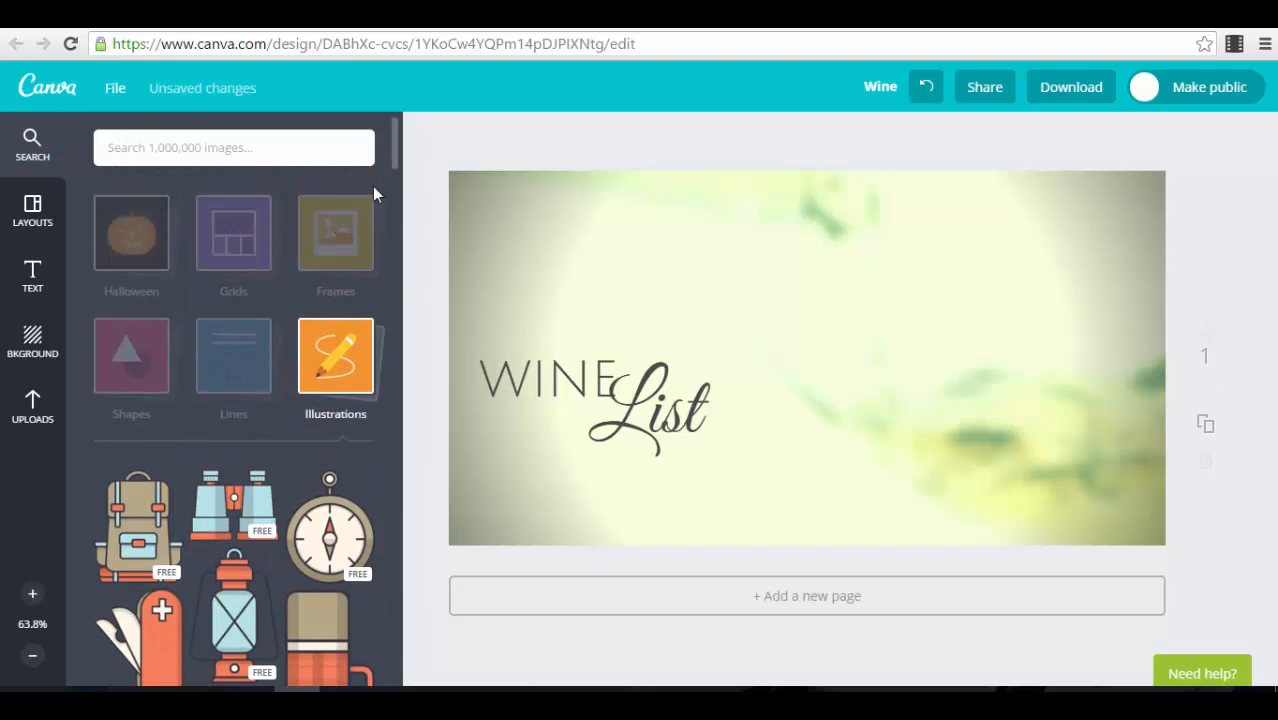
click(326, 400)
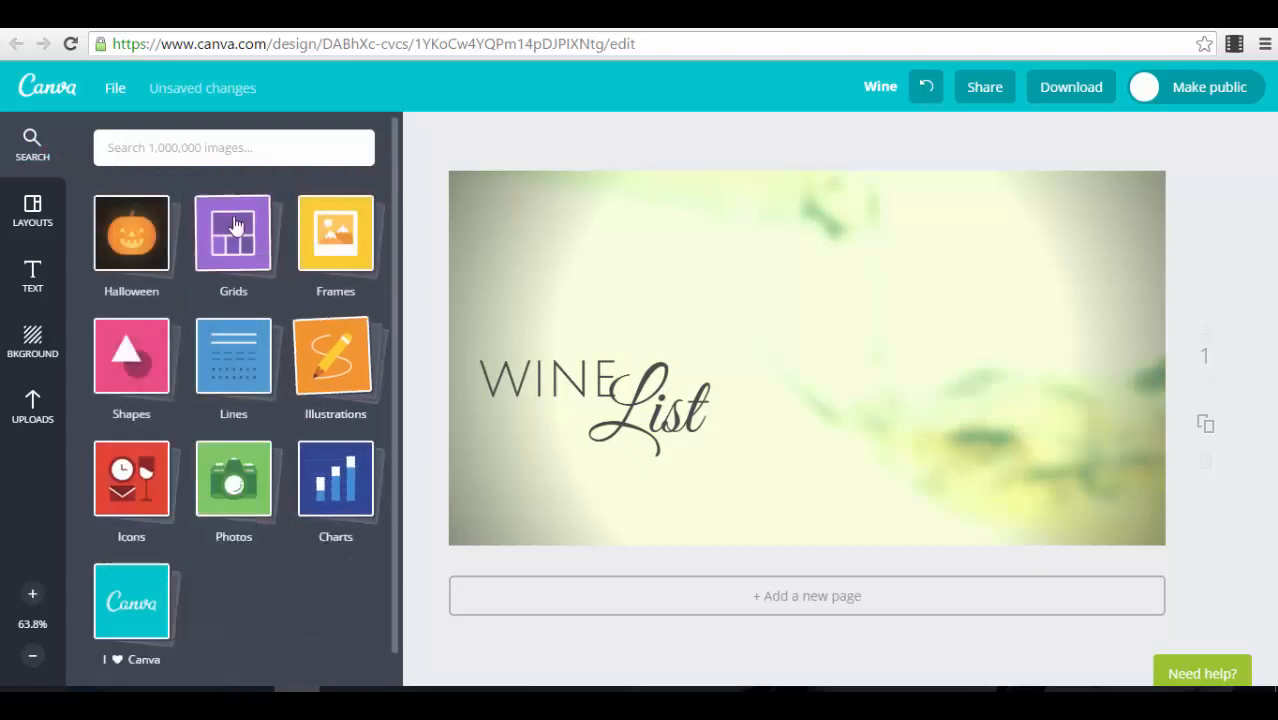
click(131, 356)
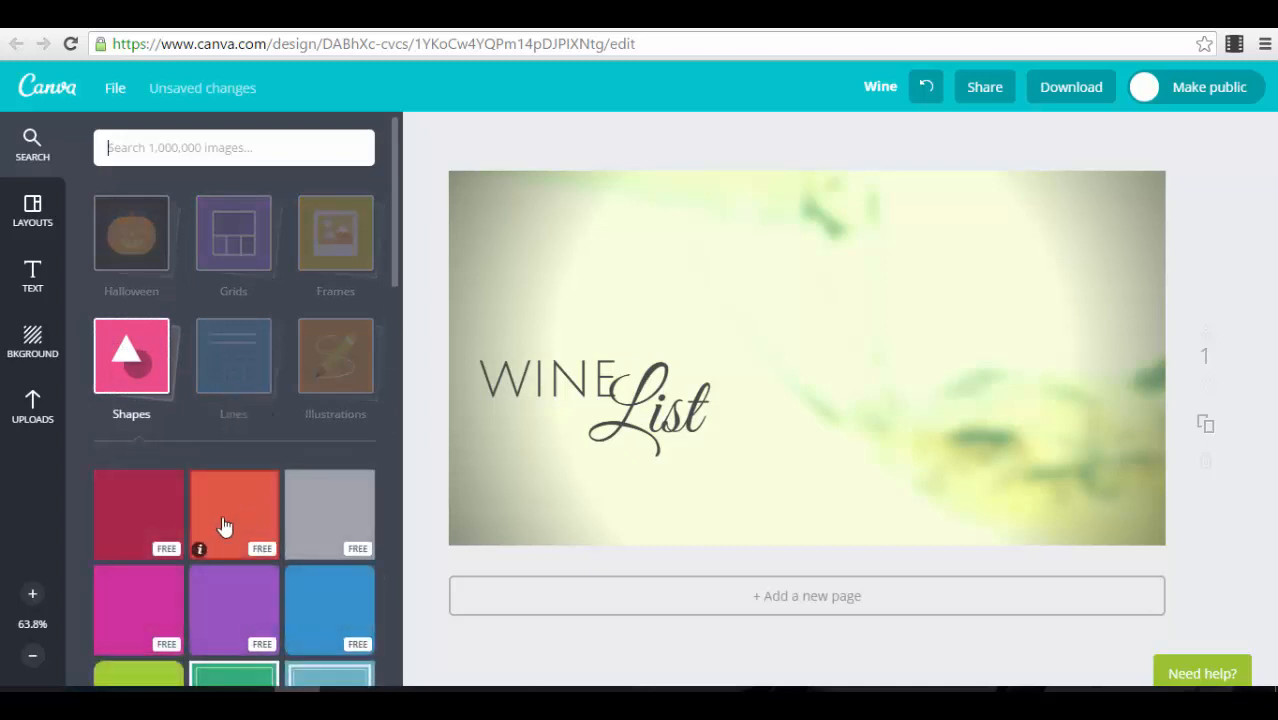
scroll(313, 610, down, 1)
scroll(313, 610, down, 2)
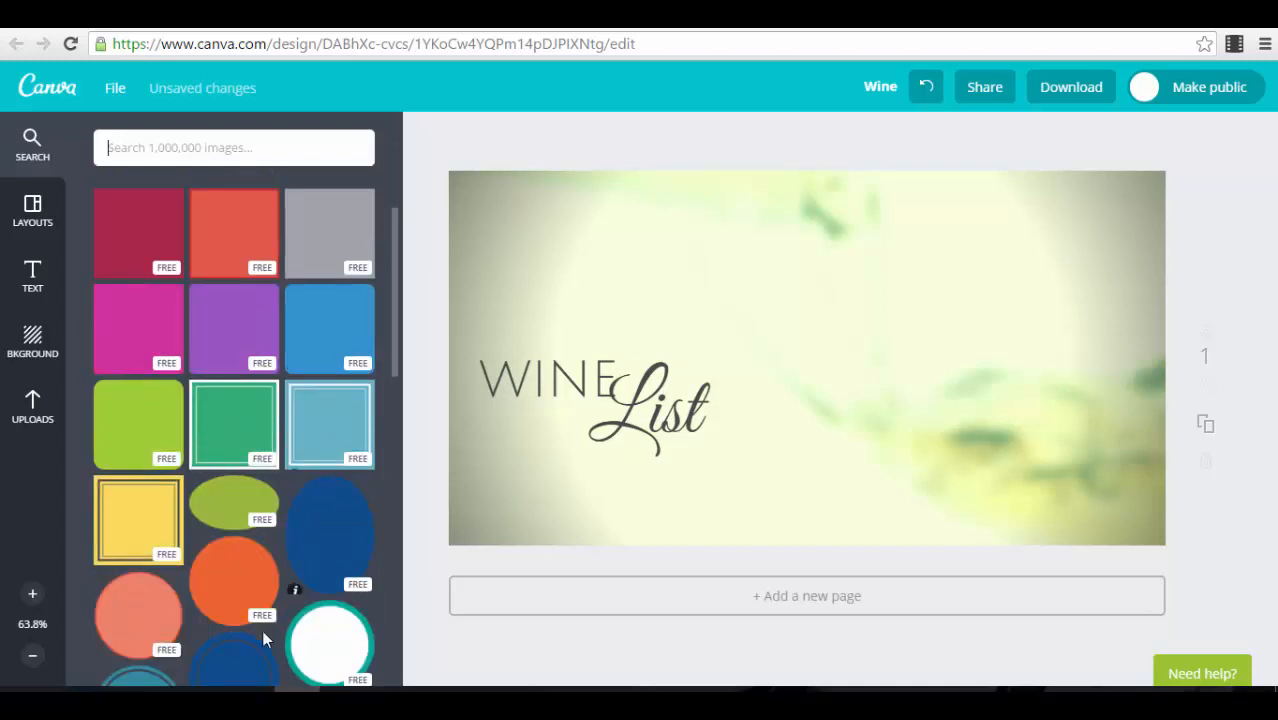
scroll(208, 405, up, 2)
click(242, 287)
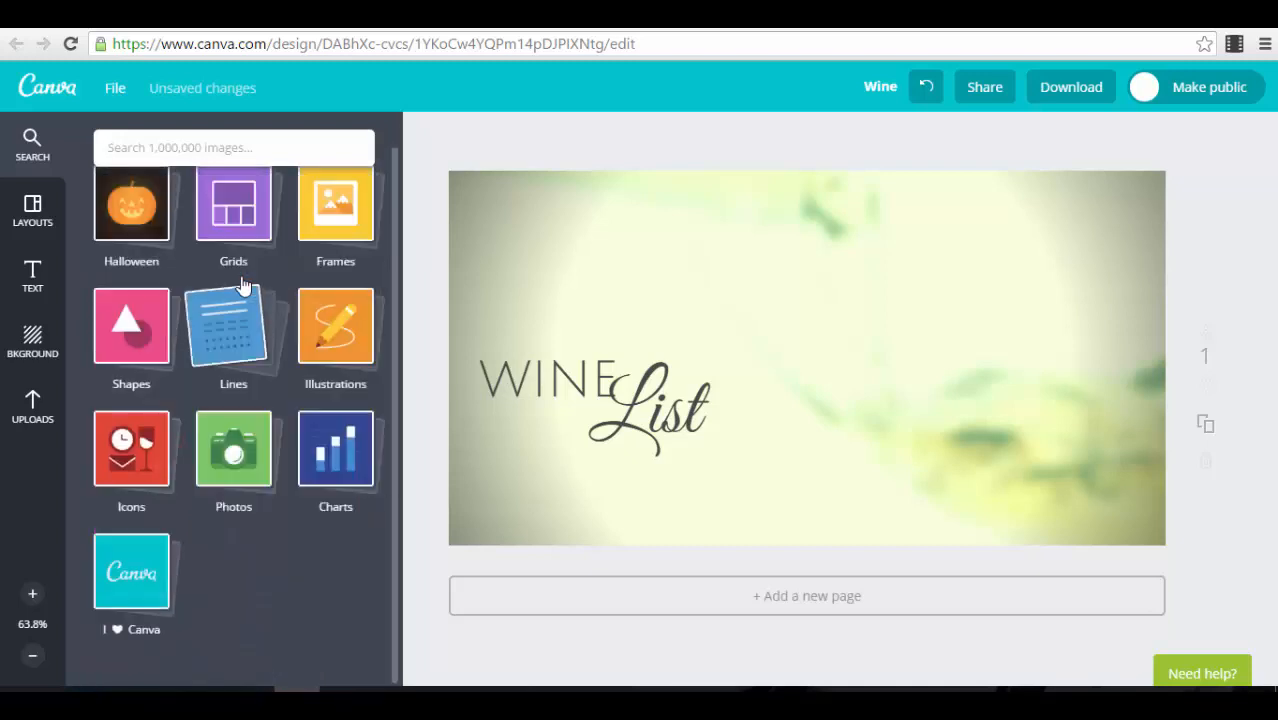
Step: Examine the Lines collection, including its dividers, connectors, arrows and swirls, and close it
click(244, 345)
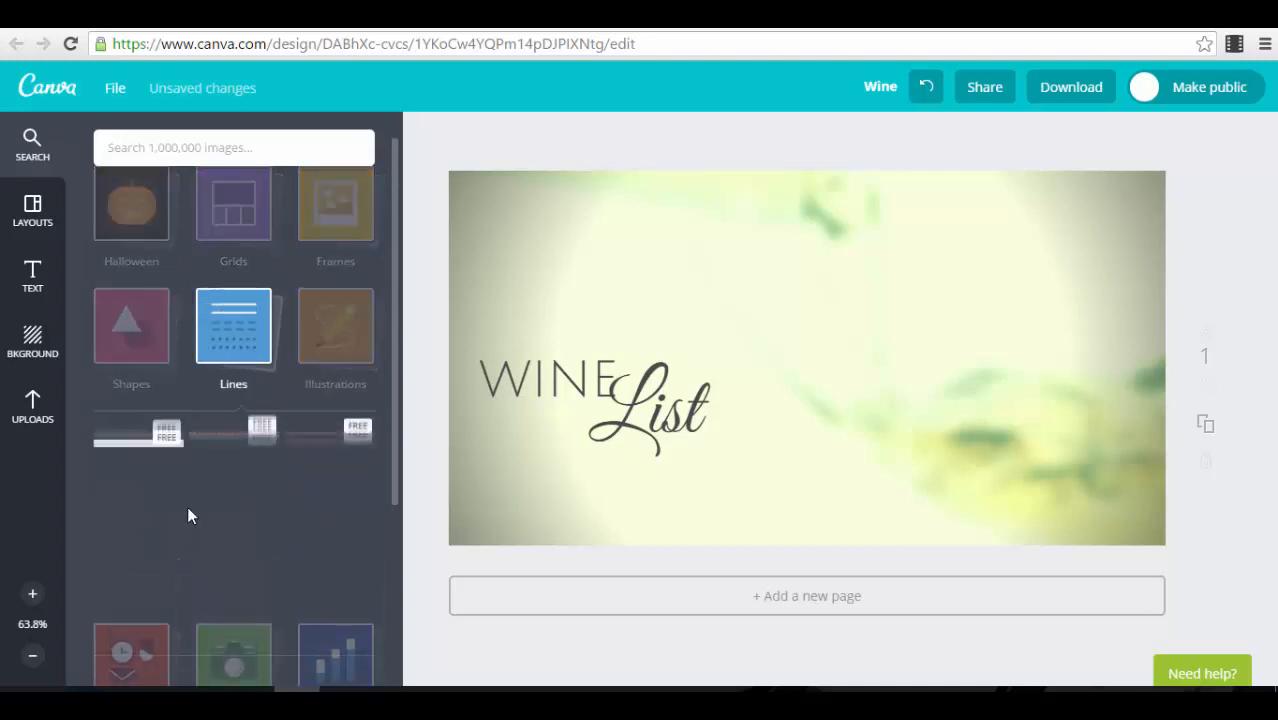
scroll(190, 495, down, 1)
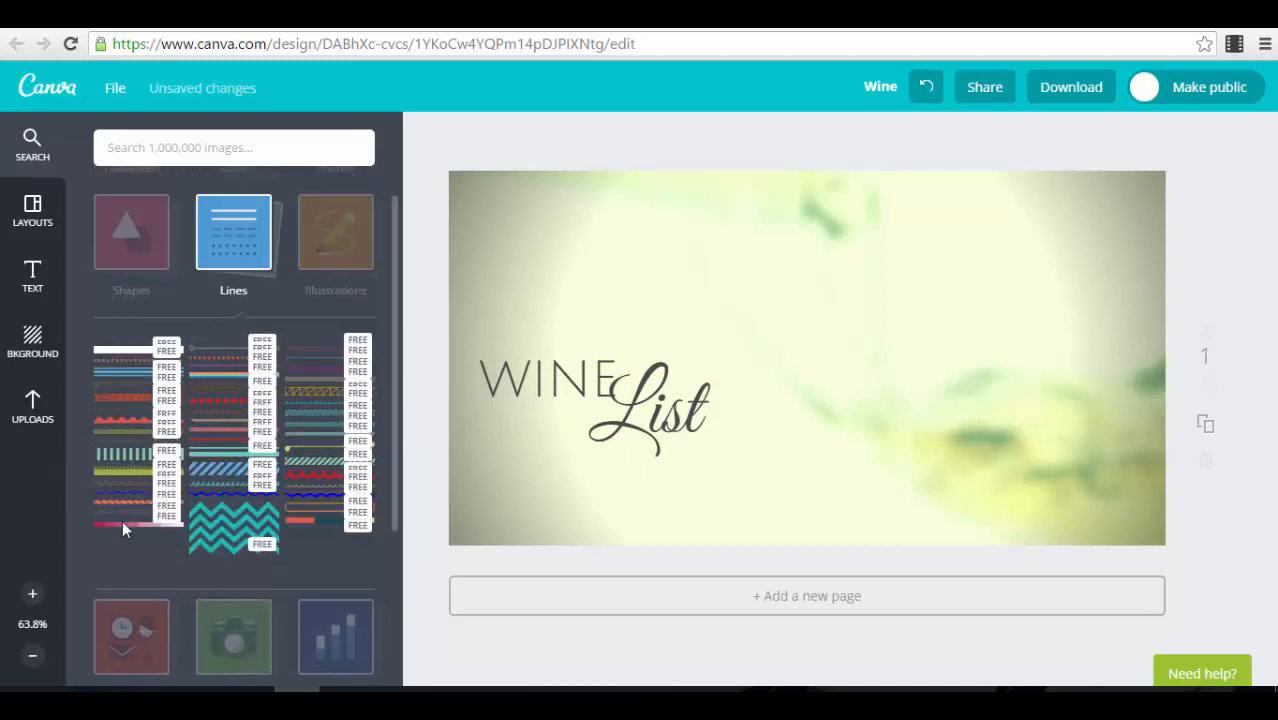
scroll(280, 565, down, 2)
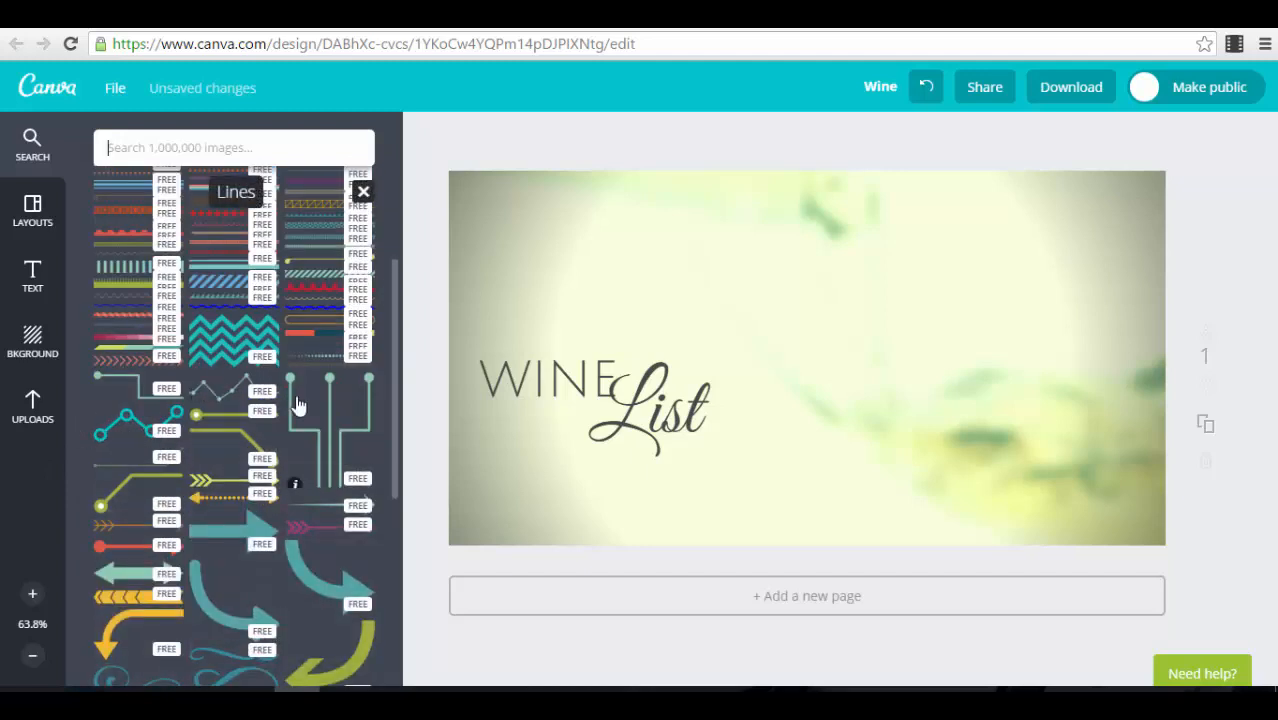
scroll(290, 475, down, 1)
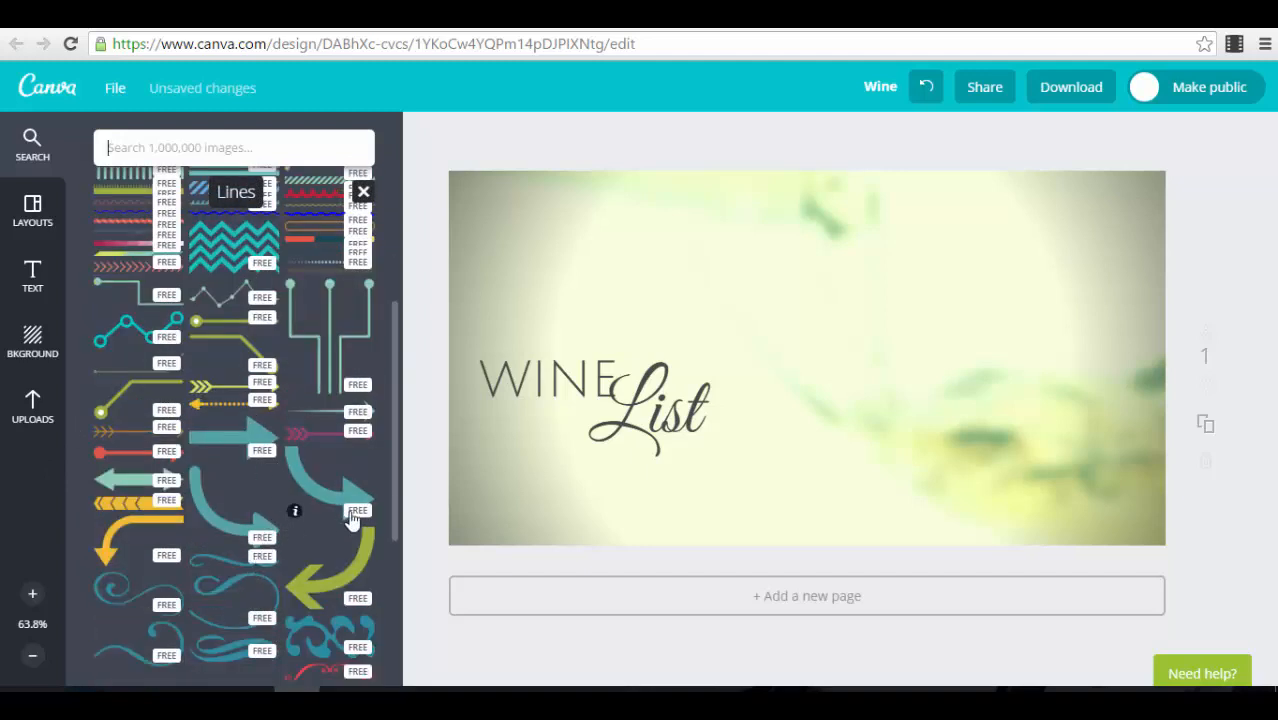
scroll(303, 529, down, 2)
scroll(240, 430, up, 6)
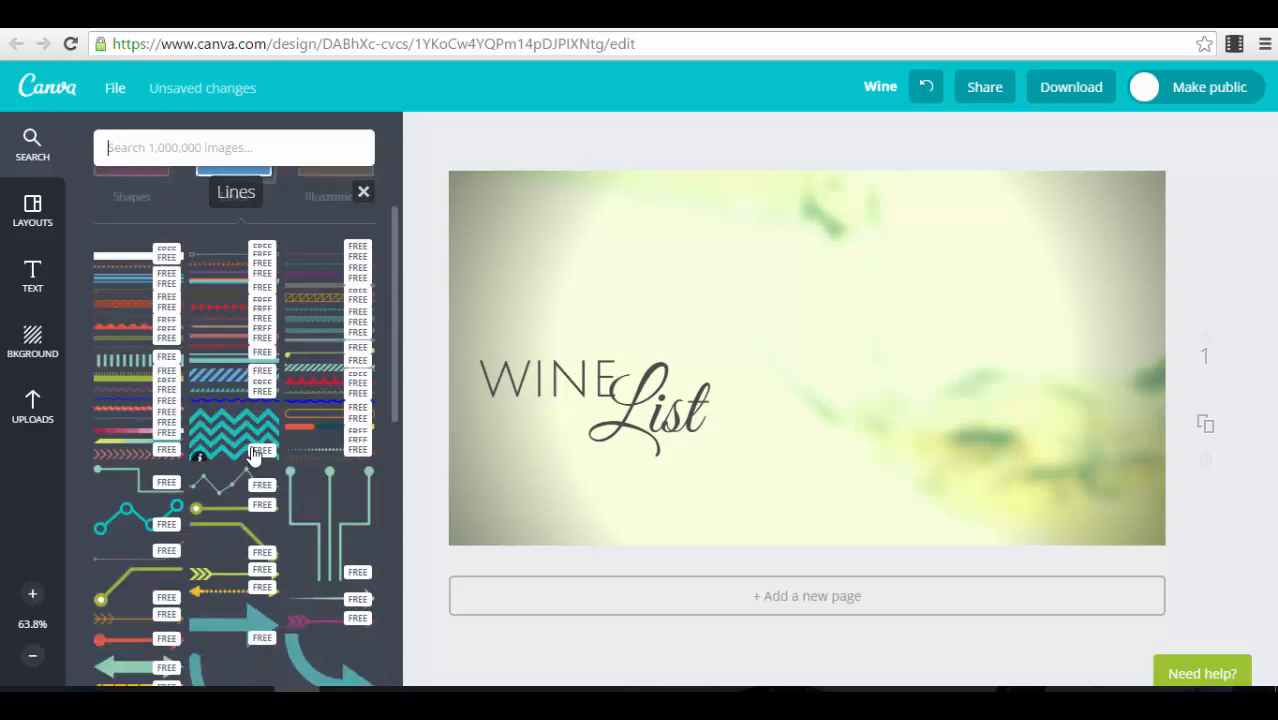
click(260, 388)
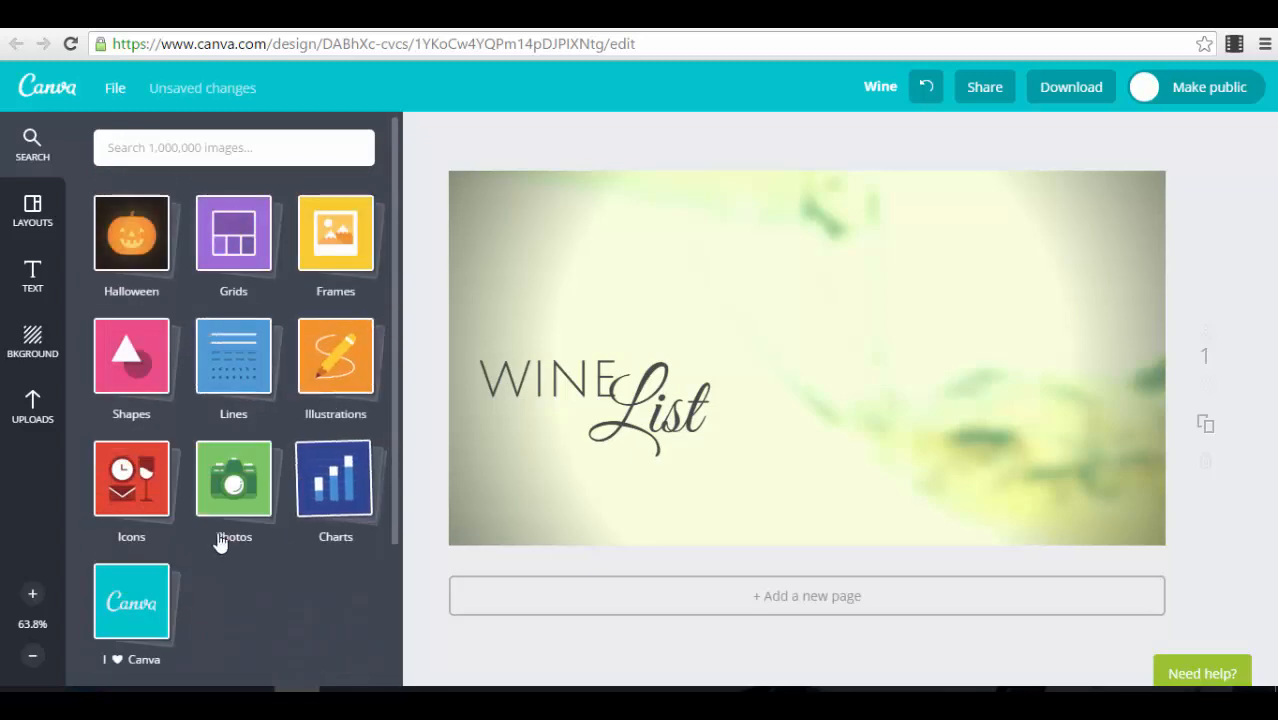
Step: Examine the outline icons in the Icons collection and return to the list of collections
click(128, 483)
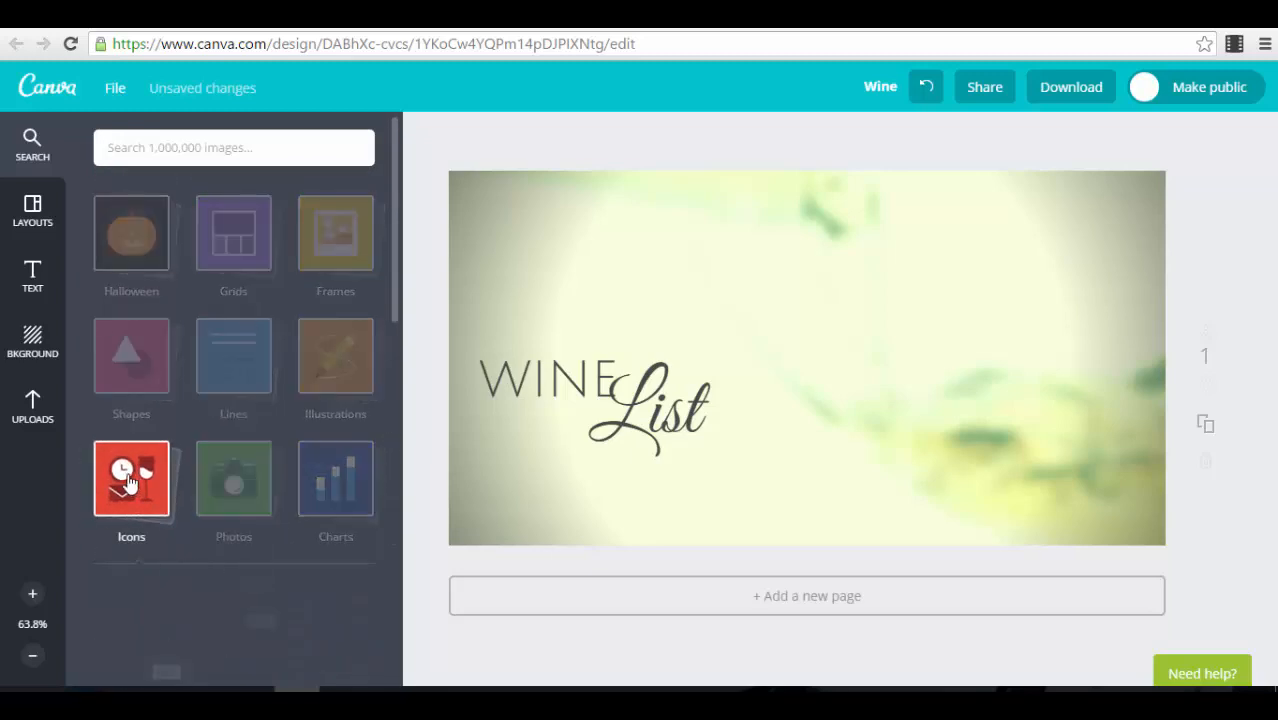
scroll(250, 600, down, 6)
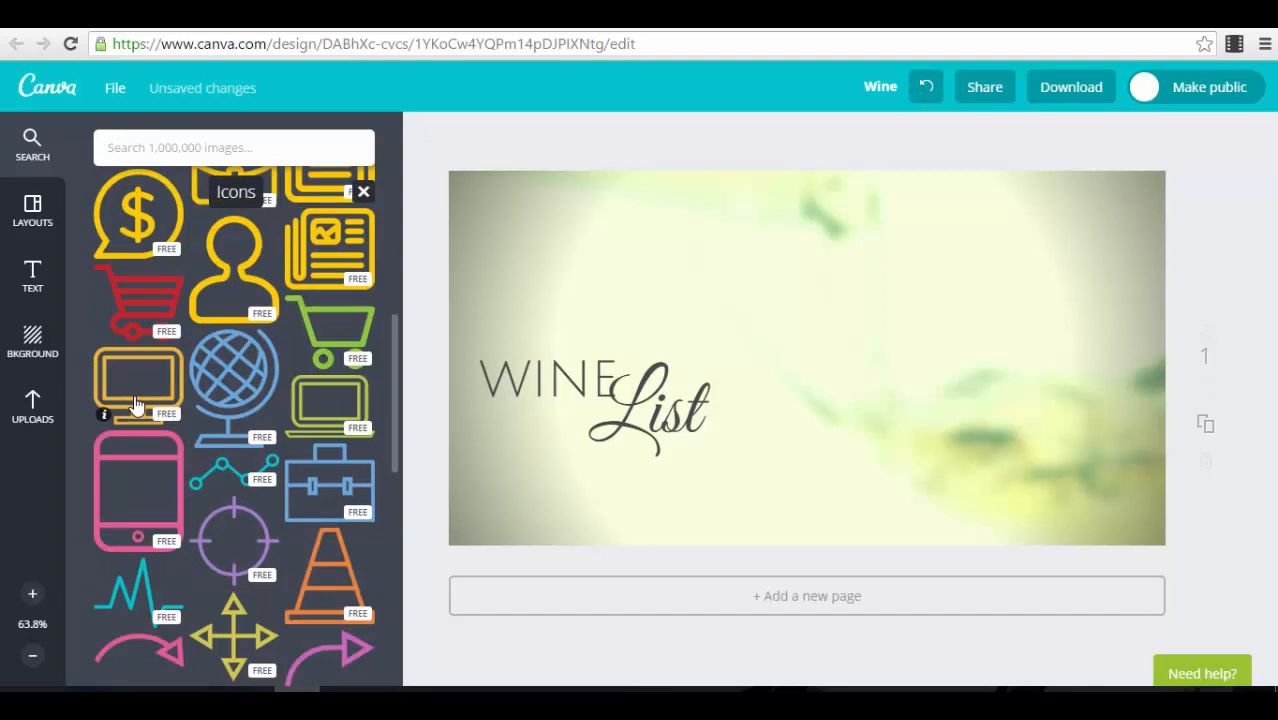
scroll(228, 372, down, 3)
scroll(228, 375, up, 7)
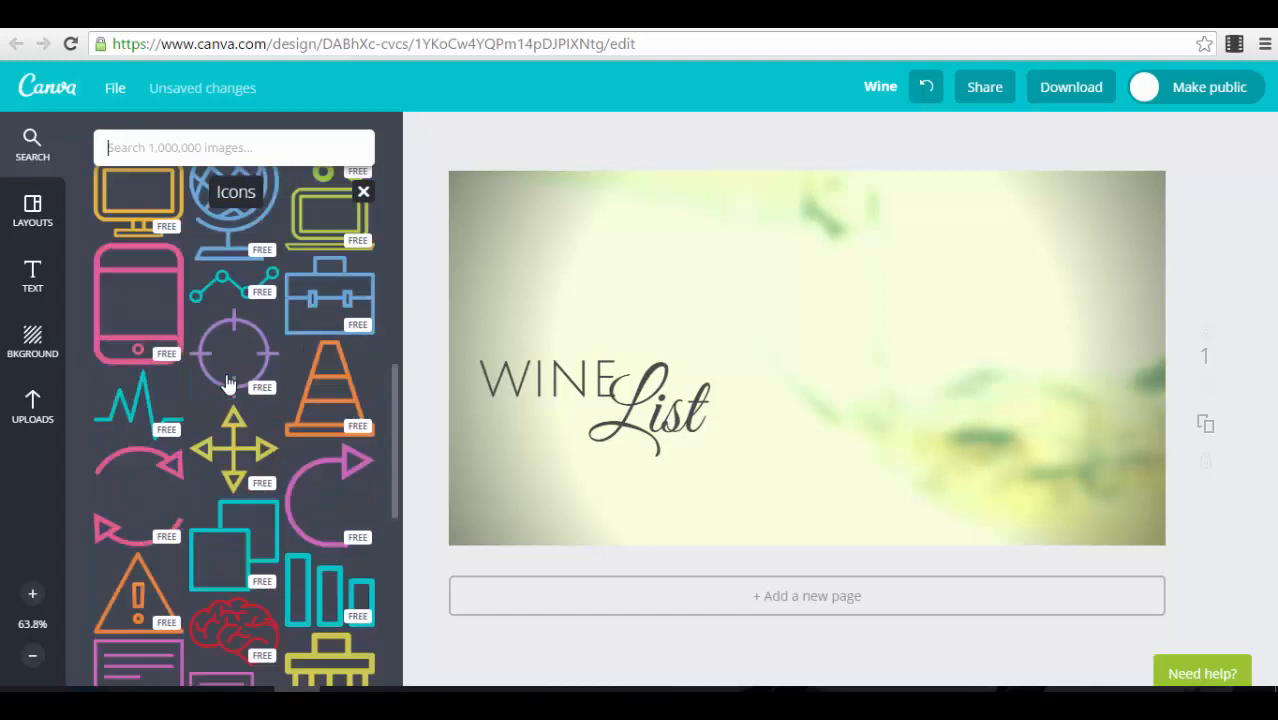
scroll(228, 382, up, 3)
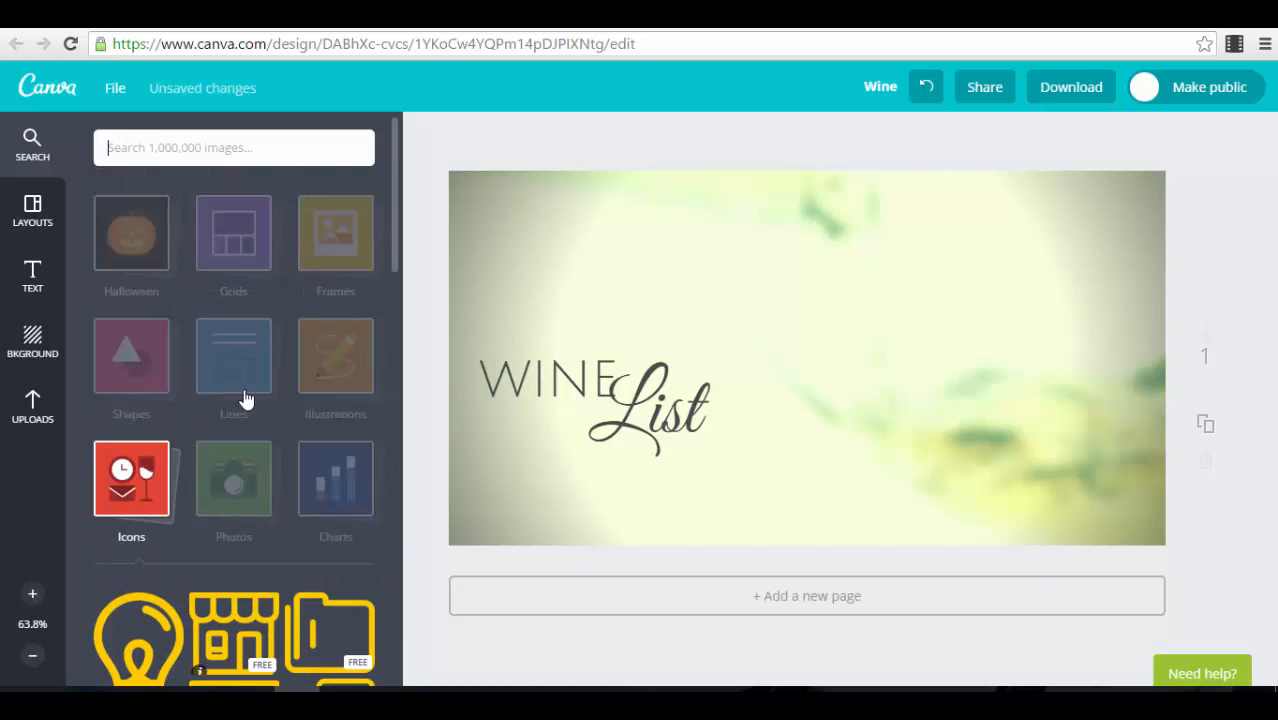
Step: Look into the Photos collection and return to the list of collections
click(247, 485)
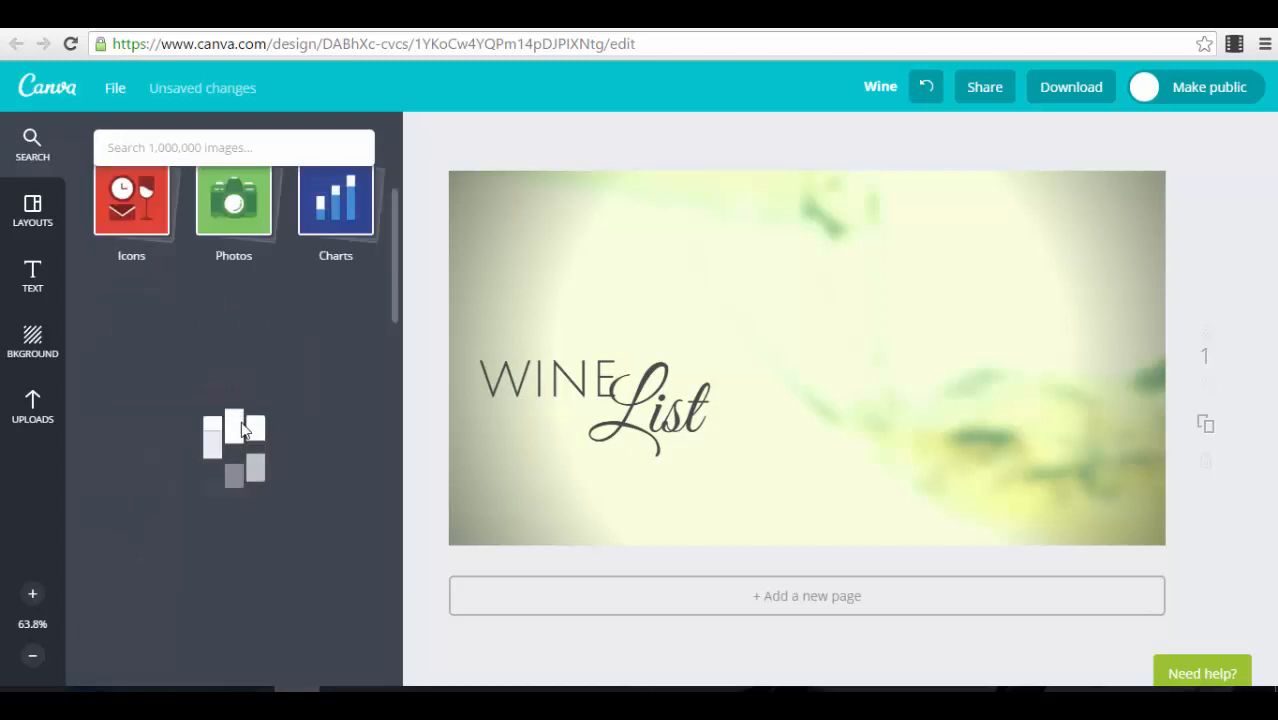
scroll(241, 430, up, 2)
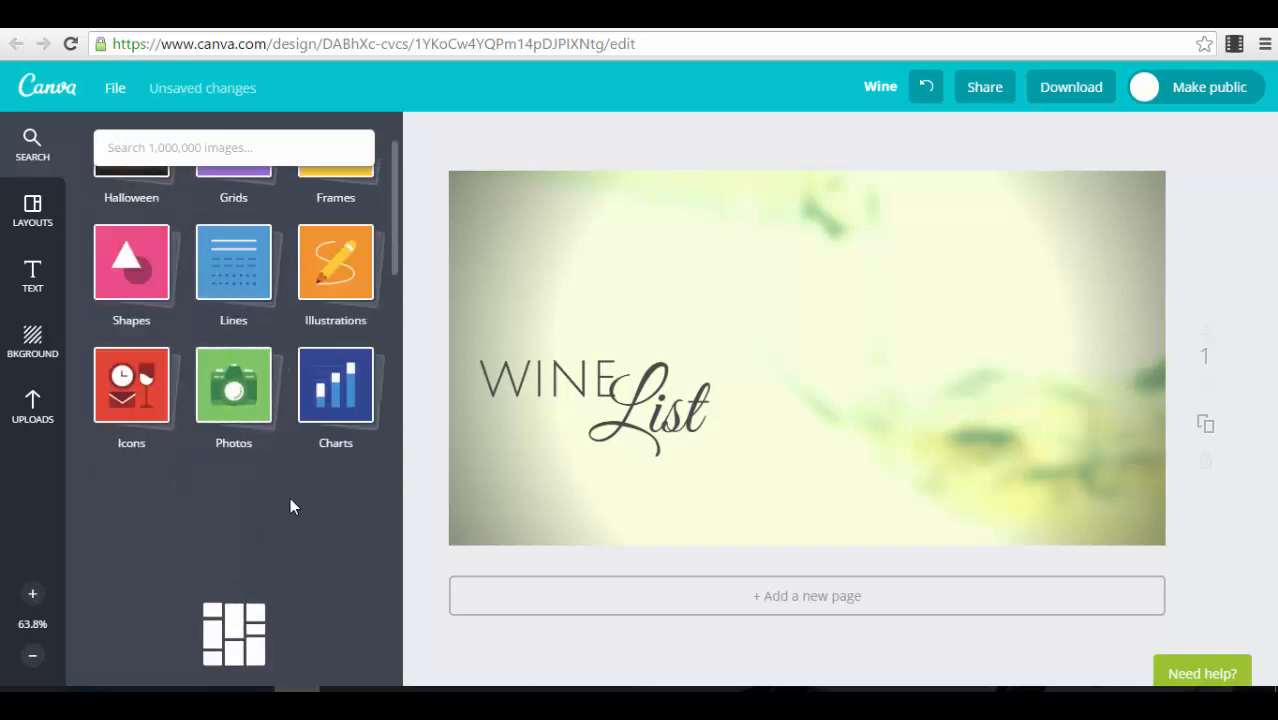
scroll(291, 500, up, 1)
scroll(291, 500, down, 2)
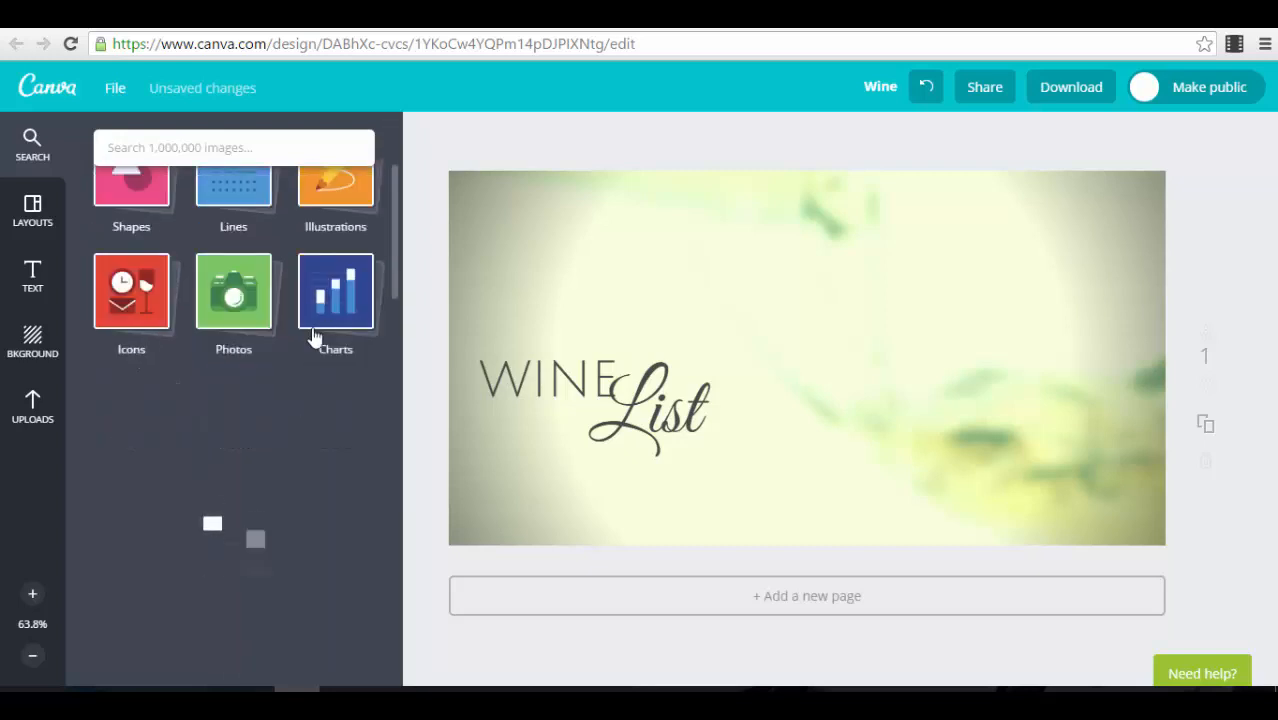
Step: Place the orange 50% ring chart from the Charts collection to the right of the Wine List text
click(336, 300)
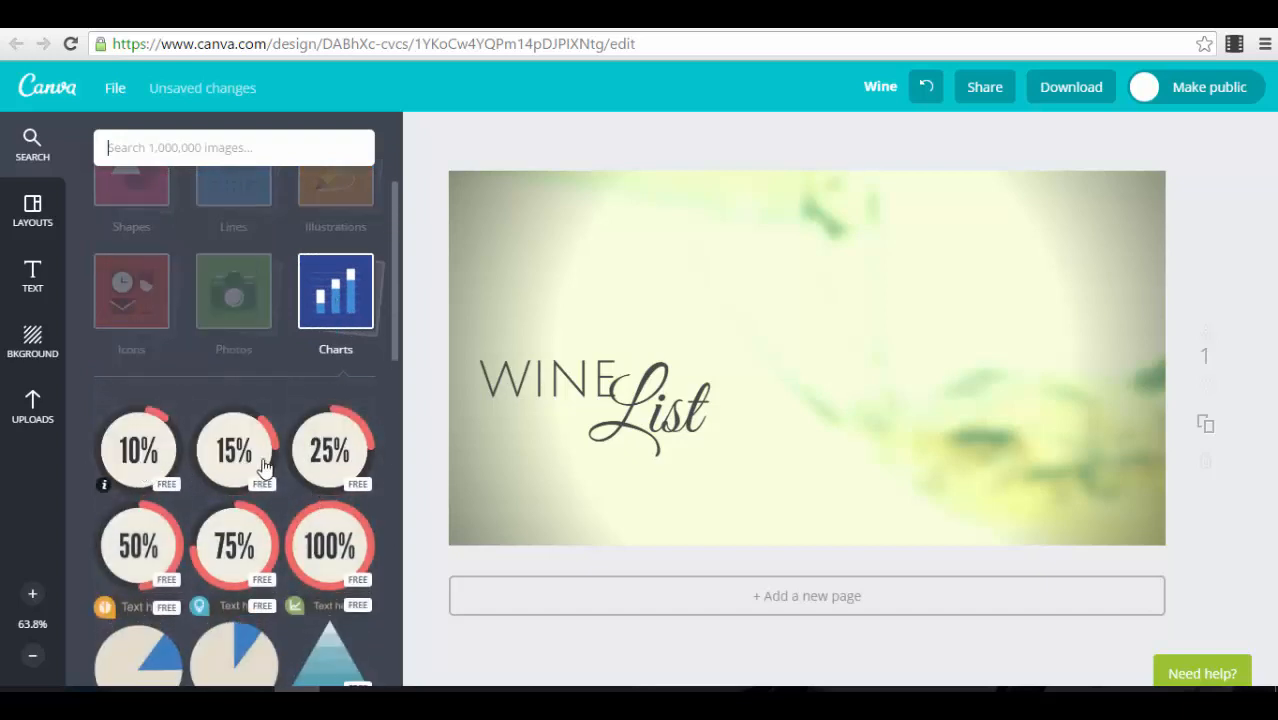
scroll(329, 500, down, 3)
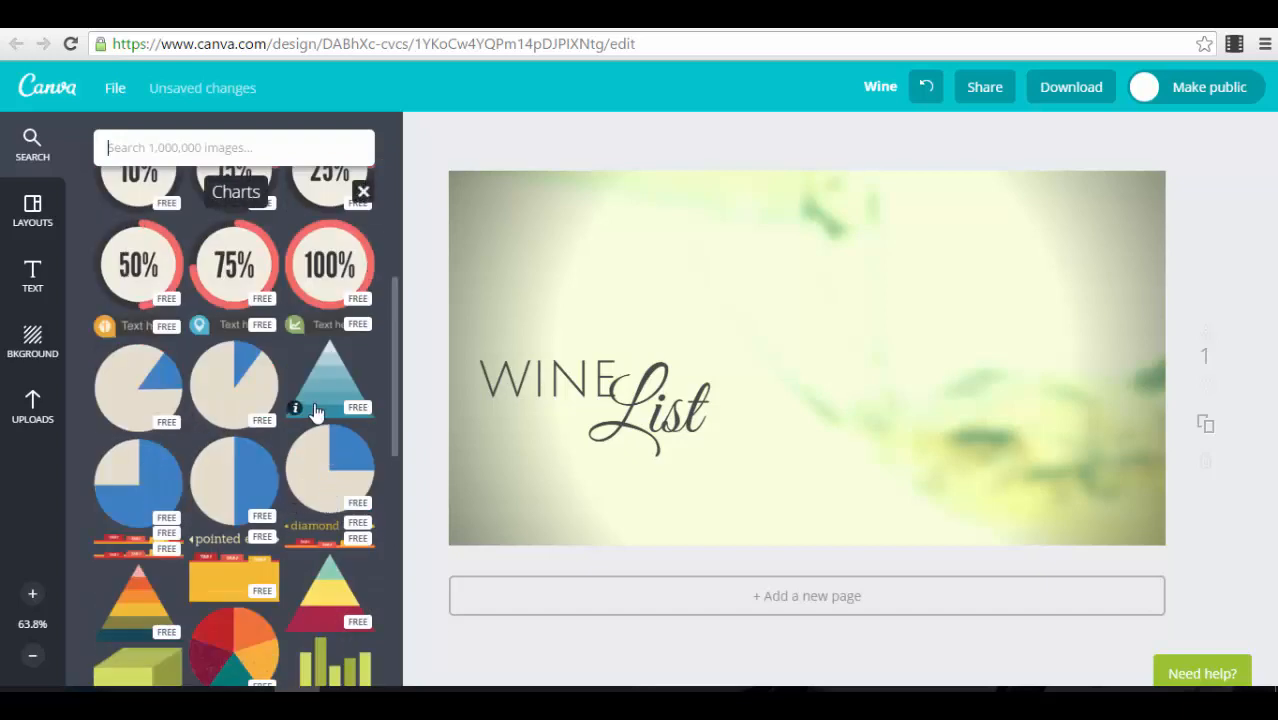
scroll(297, 458, down, 3)
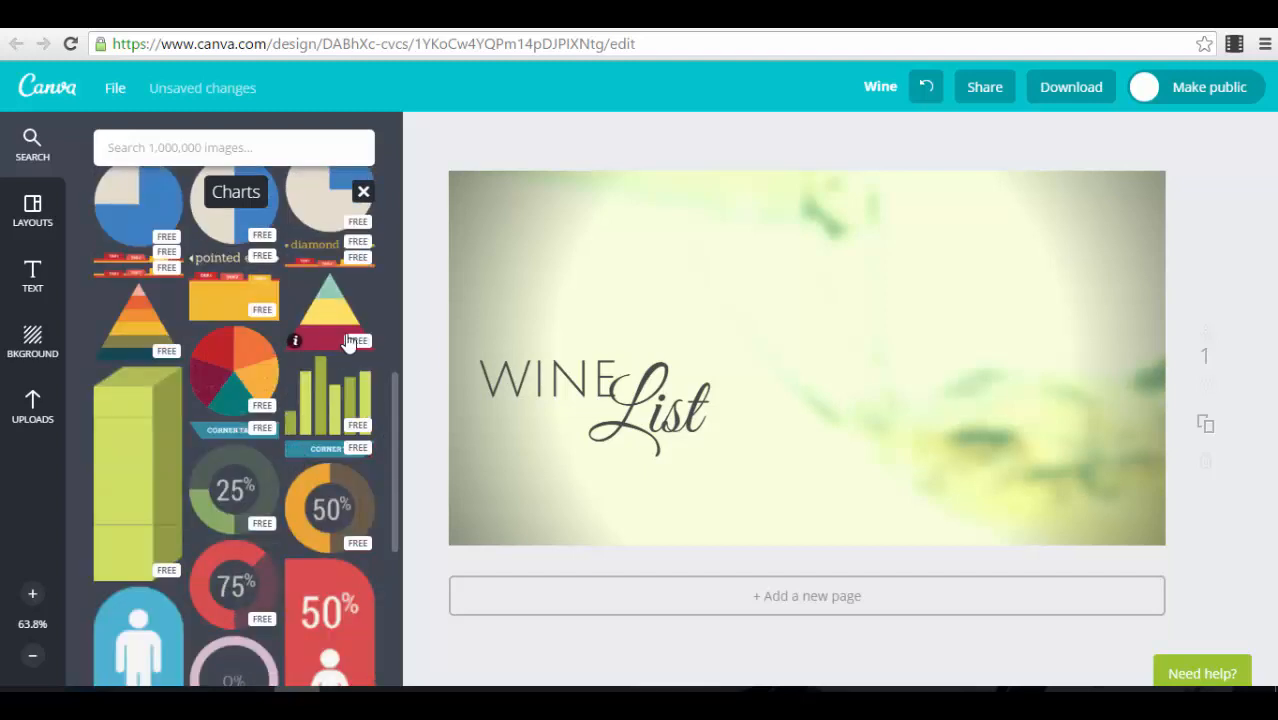
scroll(313, 378, down, 2)
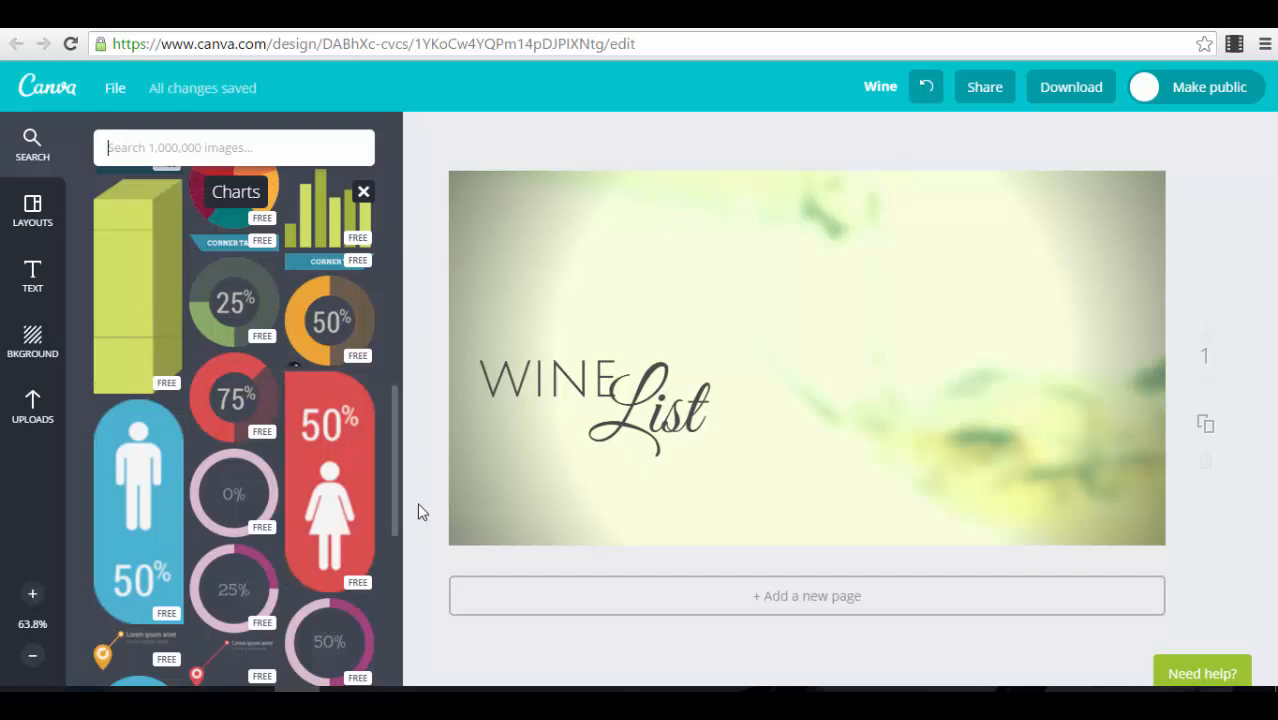
drag(316, 322, 950, 375)
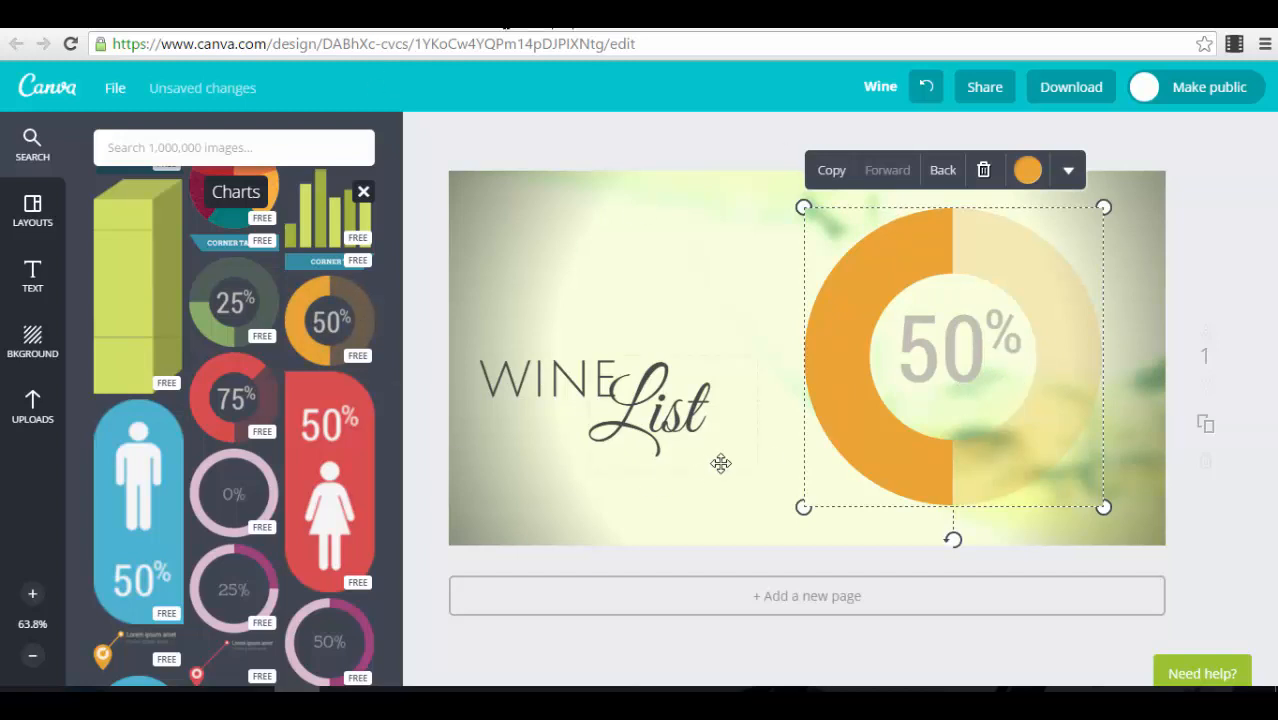
click(1190, 295)
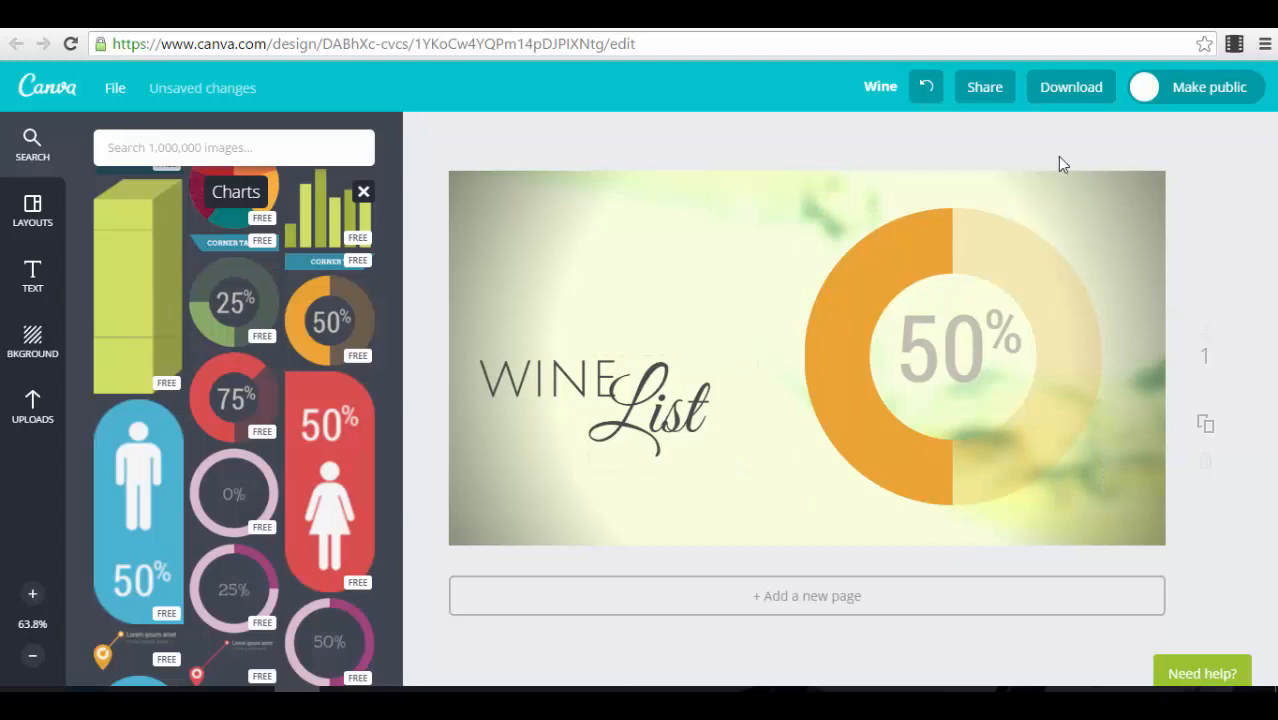
Step: Open the design's title for editing and close it without renaming the design
click(881, 88)
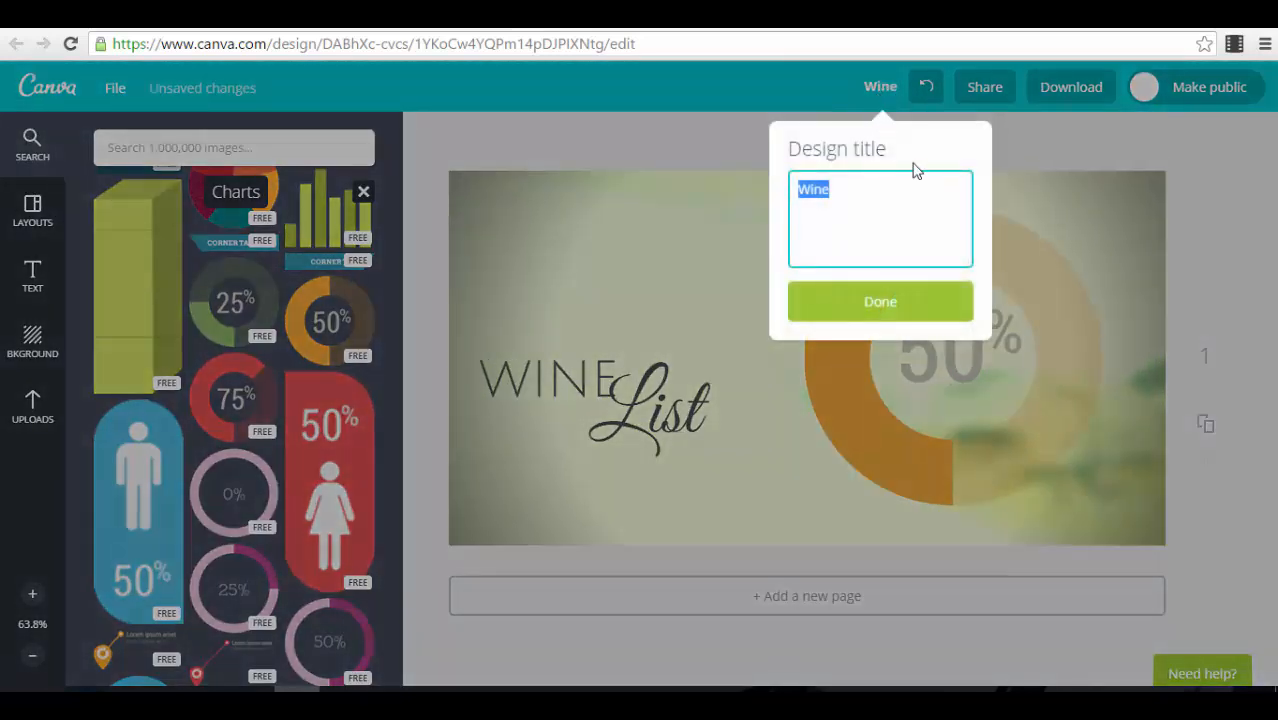
click(1200, 190)
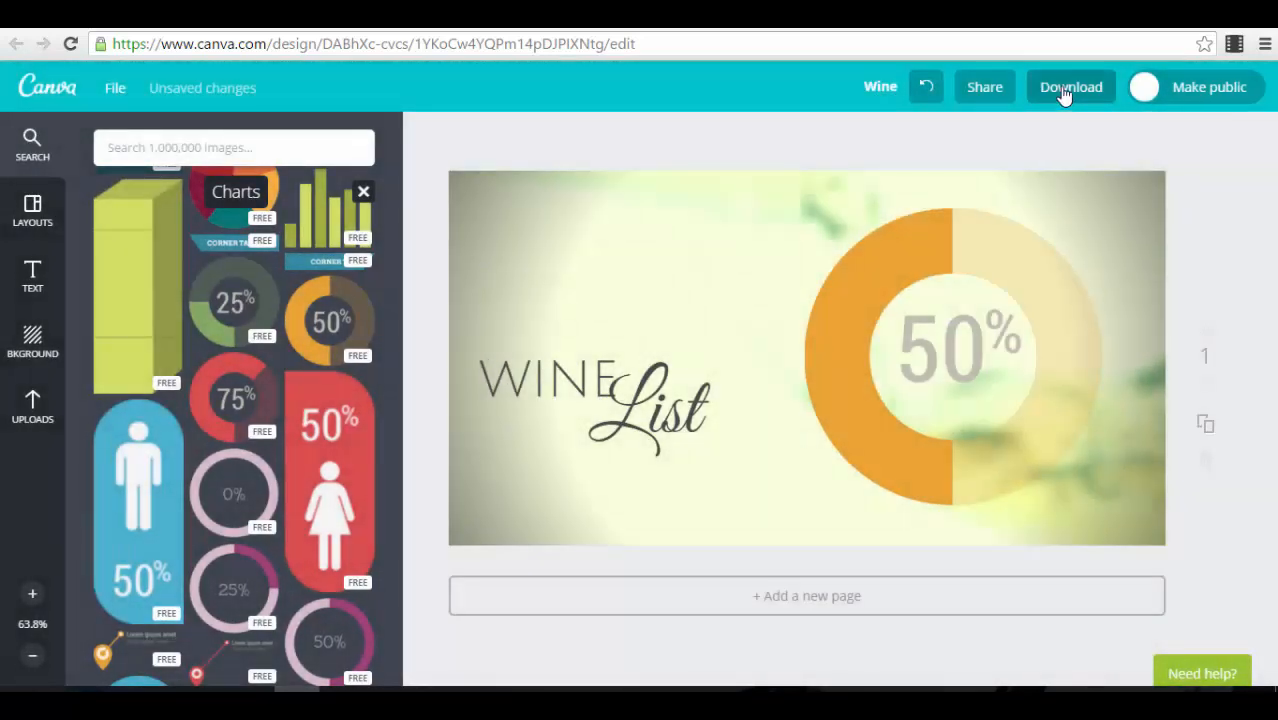